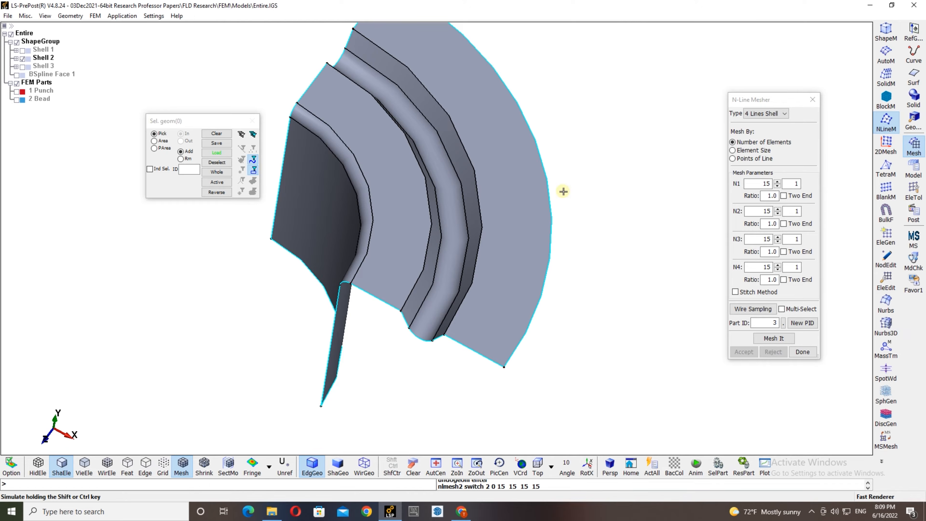
- Mesh the outer flange from its four boundary edges as a 4 Lines Shell with 15 elements per edge and accept it
left_click(549, 175)
left_click(468, 346)
left_click(481, 207)
left_click(478, 205)
scroll(463, 265, "up", 1)
scroll(430, 151, "down", 2)
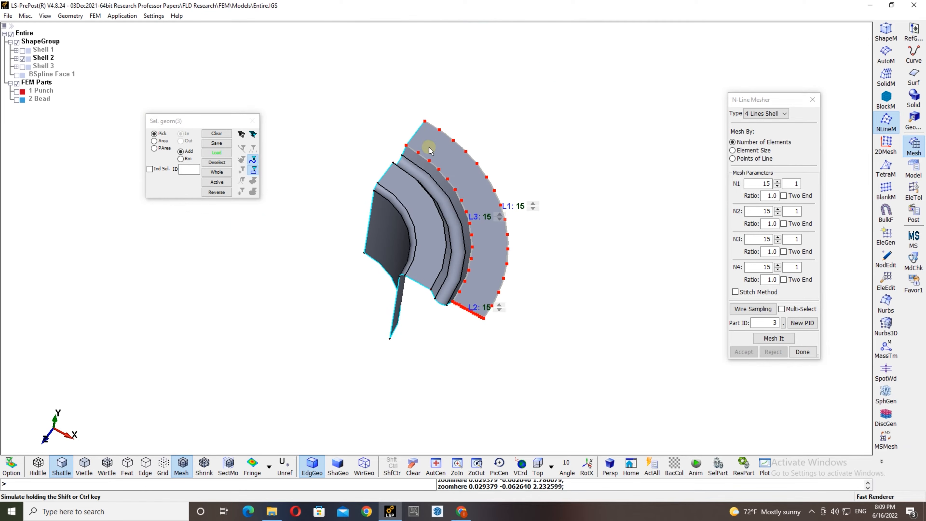
left_click(418, 133)
left_click(774, 338)
left_click(744, 351)
- Mesh the narrow sloped bead wall beside the outer flange from its four edges with 15 elements each and accept it
scroll(449, 263, "up", 2)
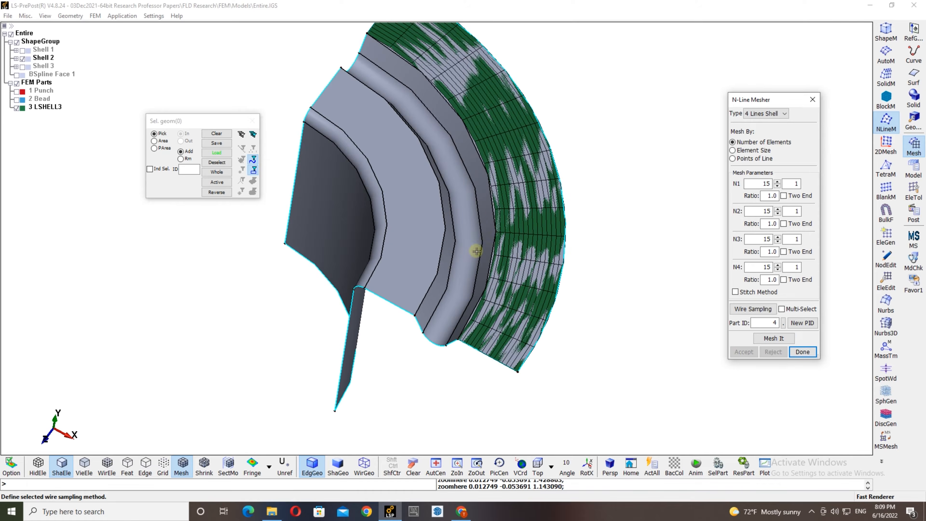
left_click(493, 230)
left_click(454, 341)
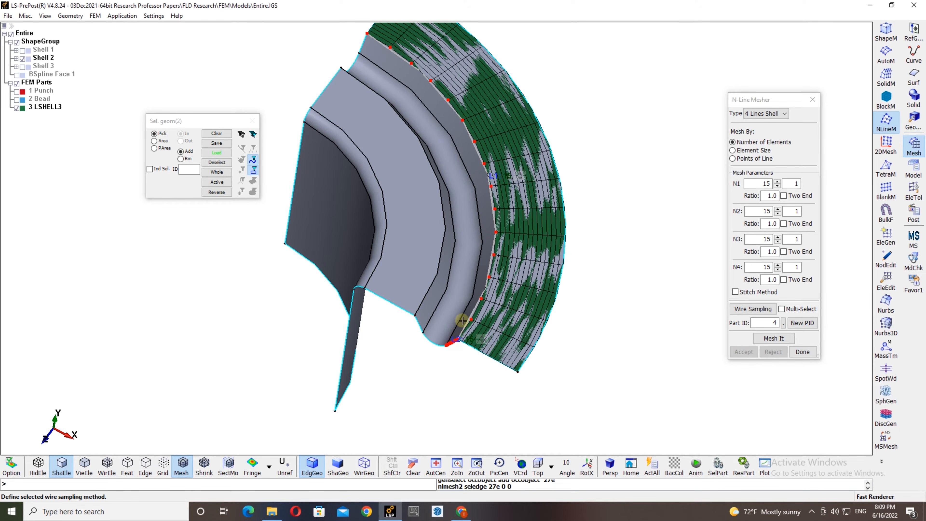
left_click(464, 317)
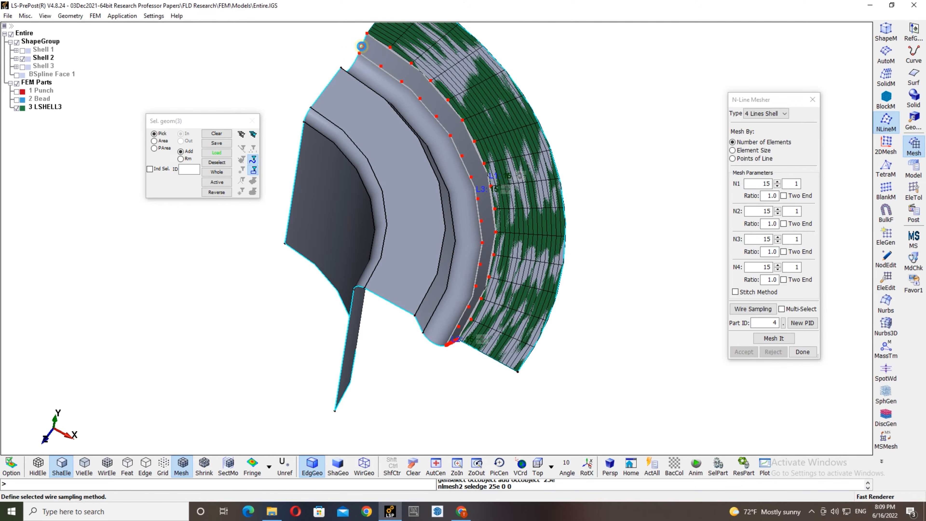
left_click(774, 338)
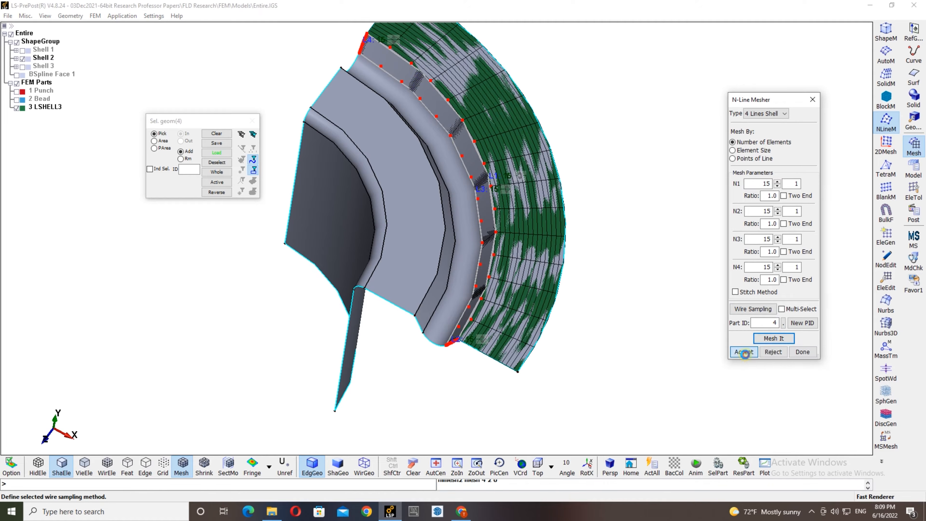
left_click(744, 351)
- Mesh the rounded bead surface from its two long edges and two end arcs with 15 elements per edge and accept it
left_click(474, 285)
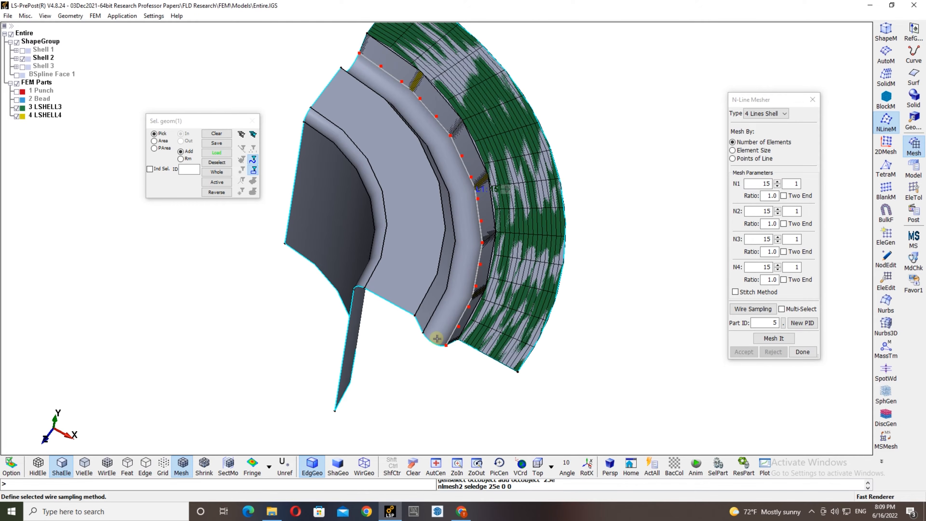
left_click(429, 338)
left_click(441, 287)
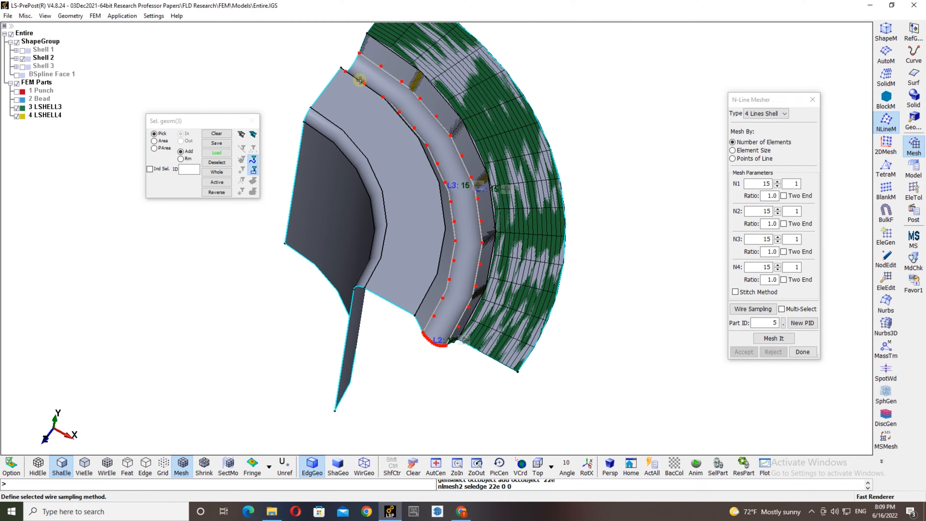
left_click(355, 65)
left_click(355, 65)
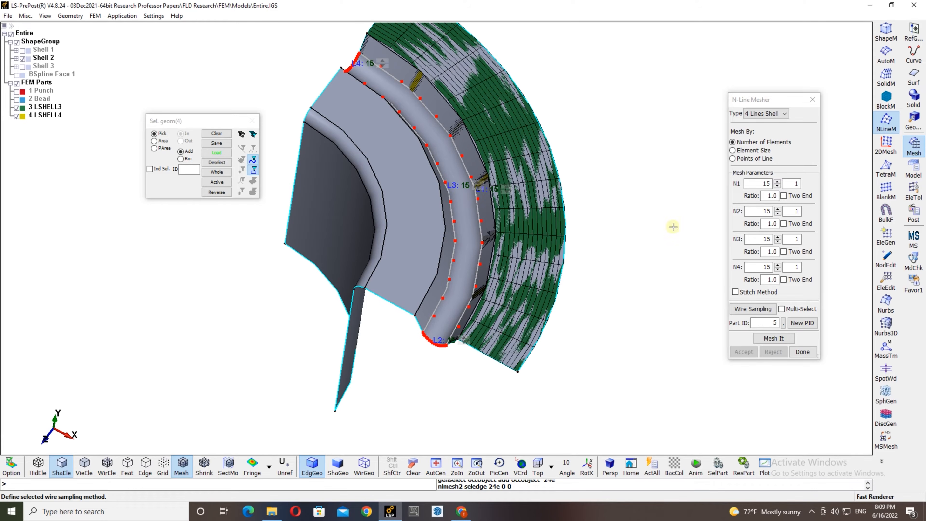
left_click(774, 338)
left_click(744, 352)
- Mesh the bead's narrow inner wall from its four boundary edges with 15 elements each and accept it
left_click_drag(474, 299, 438, 291, "shift")
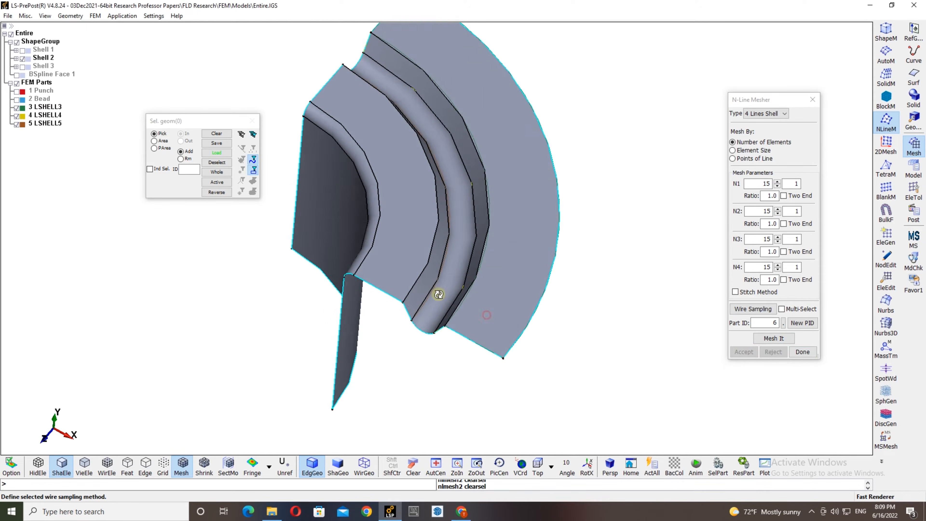
left_click(403, 285)
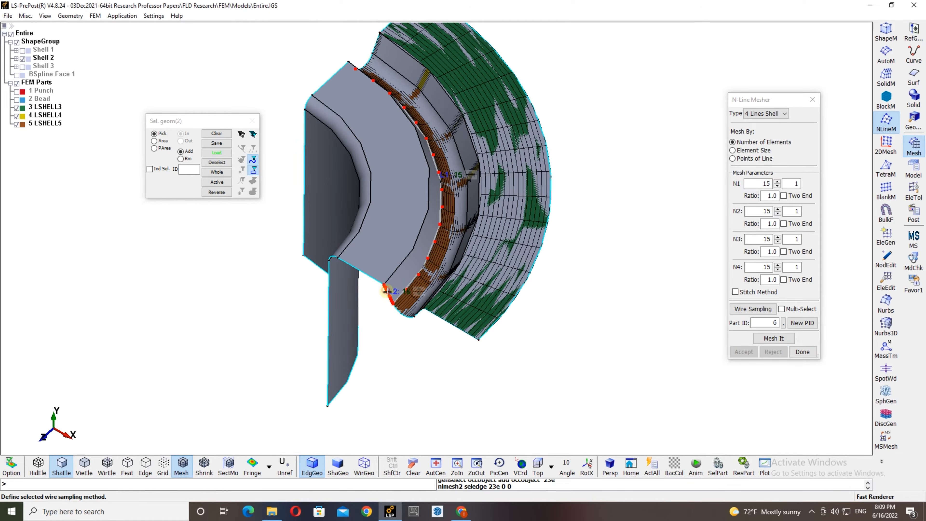
left_click(402, 265)
left_click_drag(386, 217, 374, 153, "shift")
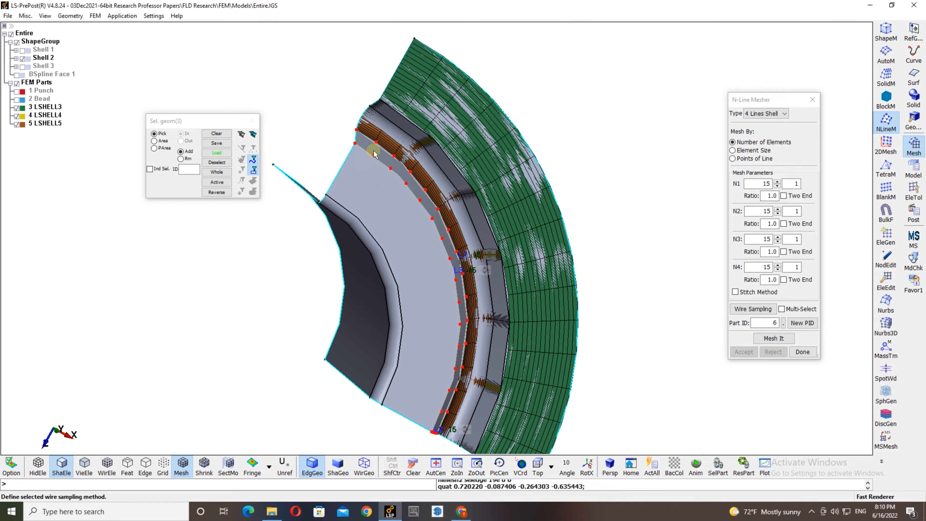
left_click(355, 136)
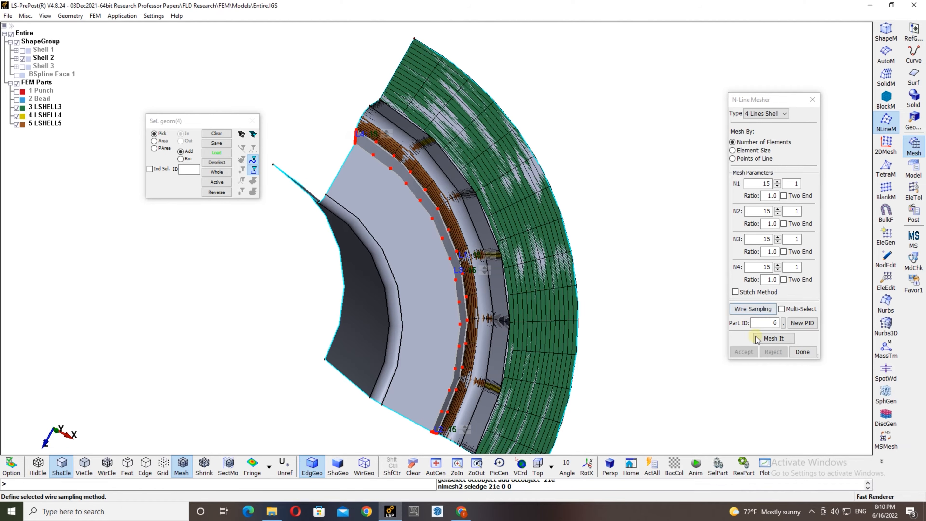
left_click(774, 338)
left_click(744, 351)
- Mesh the flat ring between the bead and the inner fillet from its four edges with 15 elements each and accept it
left_click_drag(447, 320, 470, 198, "shift")
left_click(482, 208)
left_click(486, 214)
left_click(479, 231)
left_click(465, 230)
left_click(400, 136)
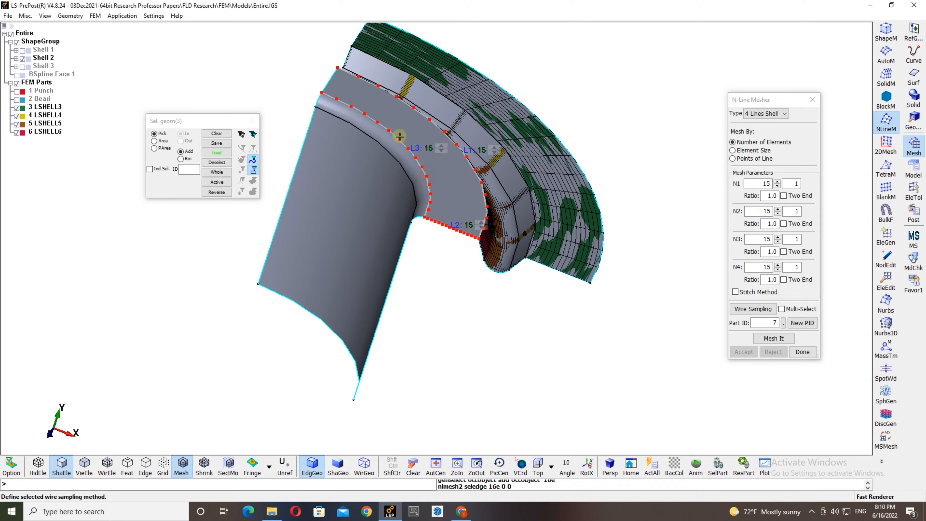
left_click(328, 85)
left_click(773, 338)
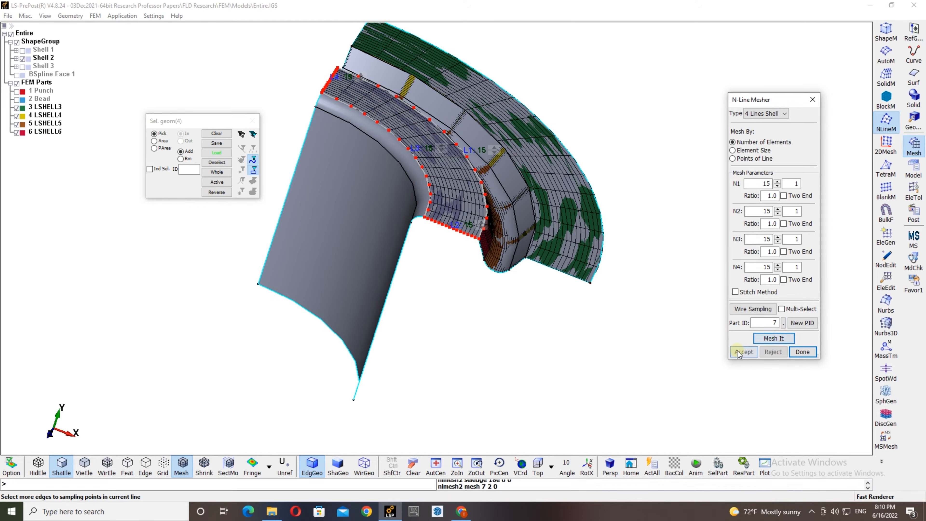
- Mesh the inner fillet between the flat ring and the cylindrical wall from its four edges and accept it
left_click(424, 208)
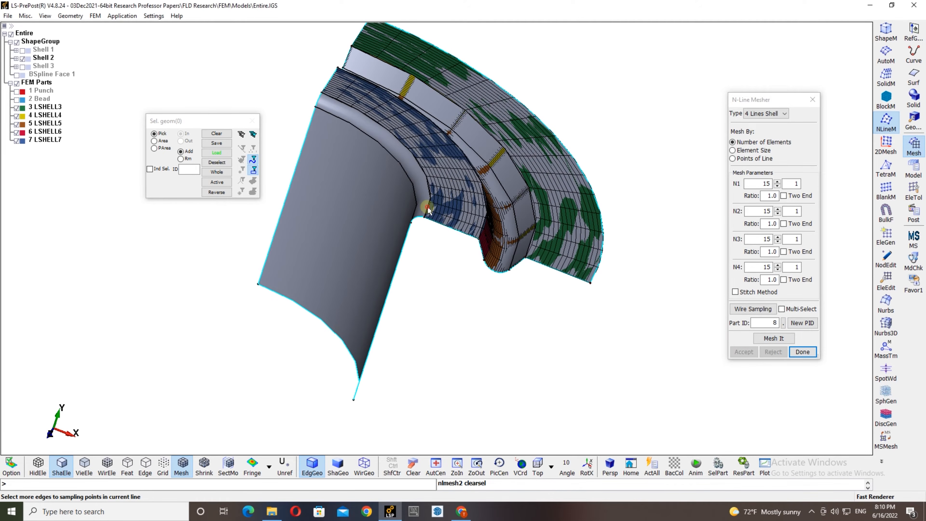
left_click(402, 168)
left_click(320, 100)
left_click(773, 339)
left_click(743, 352)
- Select the four boundary edges of the cylindrical wall, starting with its shared edge with the fillet
left_click_drag(386, 248, 478, 189, "shift")
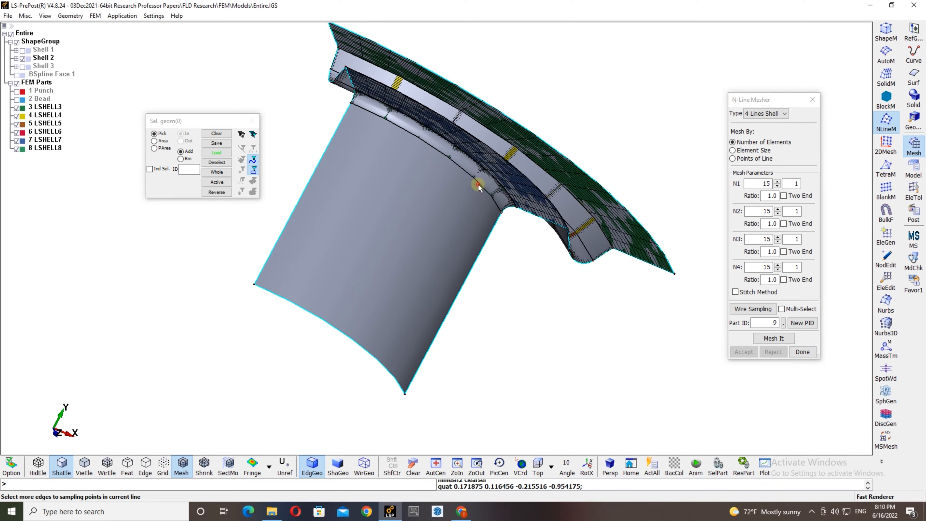
left_click(479, 186)
left_click(442, 312)
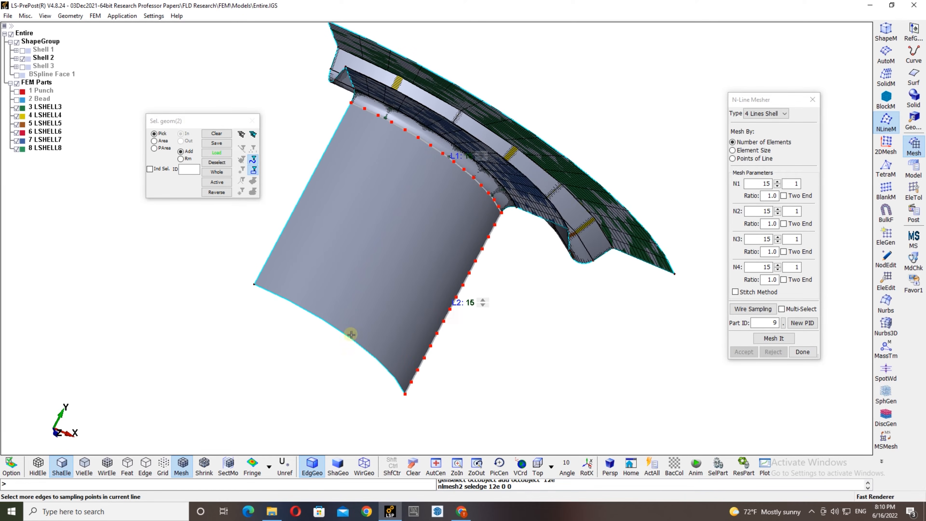
left_click(315, 318)
left_click(299, 200)
- Set both straight side edges (N2 and N4) of the cylindrical wall to 25 elements, then mesh it and accept the result
left_click(483, 301)
left_click(483, 301)
left_click(483, 301)
double_click(482, 301)
left_click(482, 301)
double_click(483, 301)
left_click(482, 301)
left_click(482, 301)
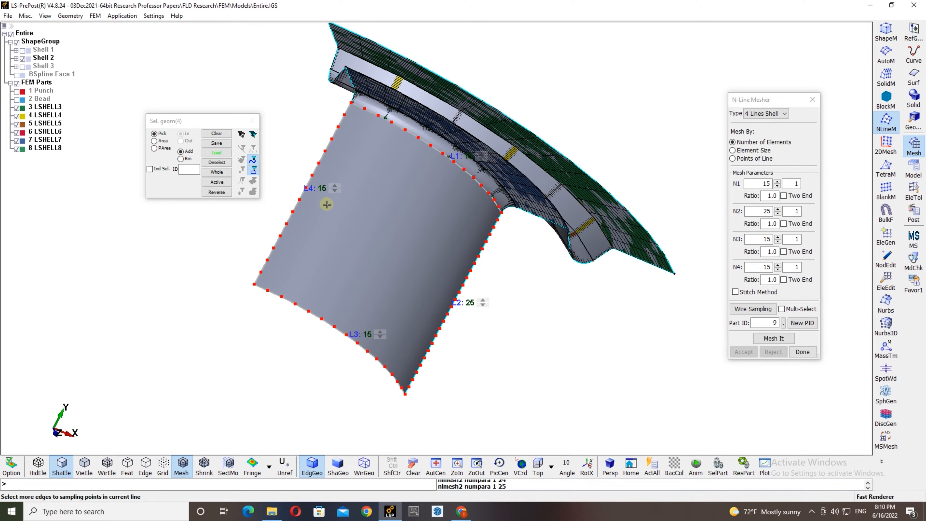
left_click(335, 183)
left_click(335, 183)
left_click(335, 184)
left_click(335, 184)
left_click(335, 183)
left_click(336, 185)
left_click(336, 186)
left_click(336, 186)
left_click(336, 185)
left_click(336, 185)
left_click(784, 339)
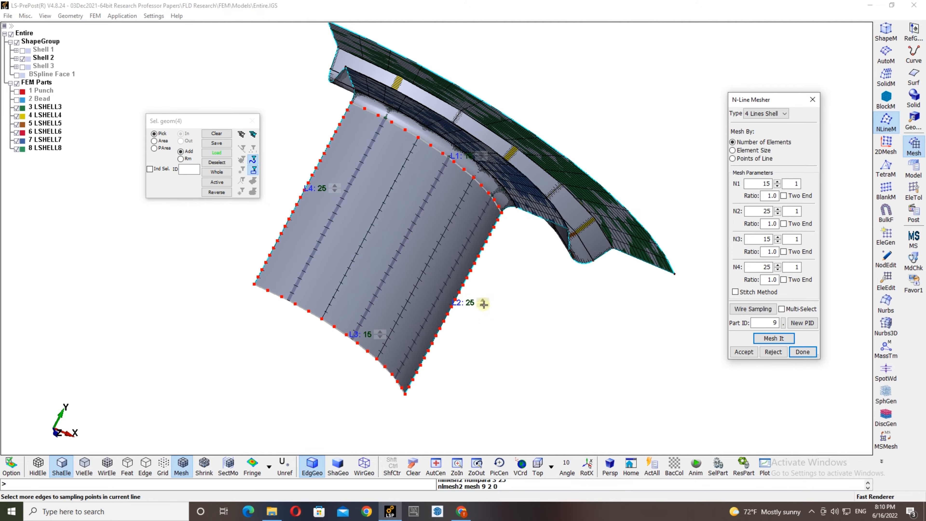
left_click(744, 352)
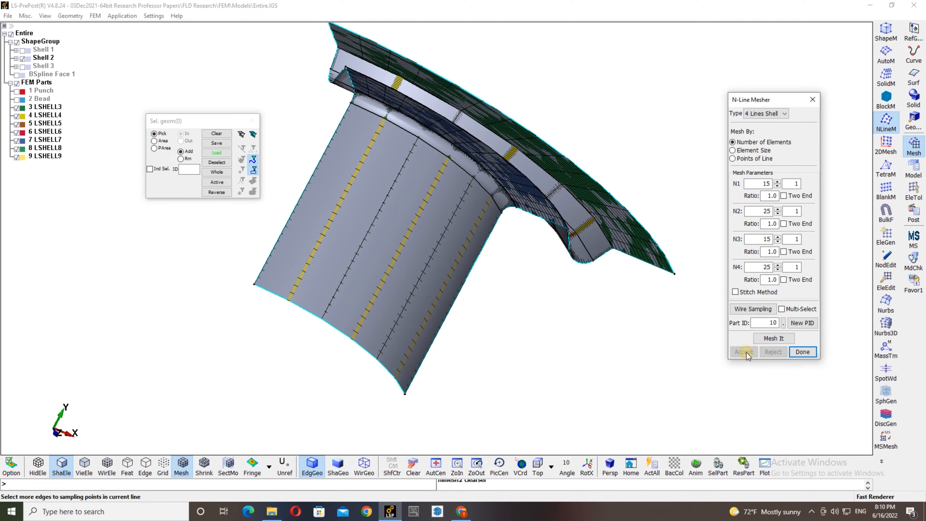
- Finish N-line meshing and hide the Shell 2 geometry so only the meshed parts are displayed
left_click(802, 352)
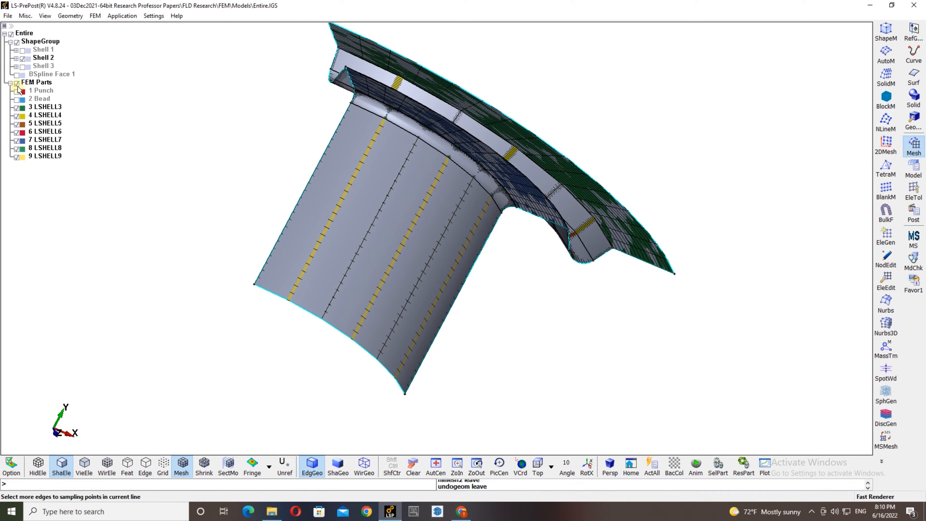
left_click(23, 60)
mouse_move(388, 166)
left_mouse_down("shift")
mouse_move(266, 251)
mouse_move(430, 213)
mouse_move(571, 201)
mouse_move(453, 245)
mouse_move(349, 241)
mouse_move(350, 233)
left_mouse_up("shift")
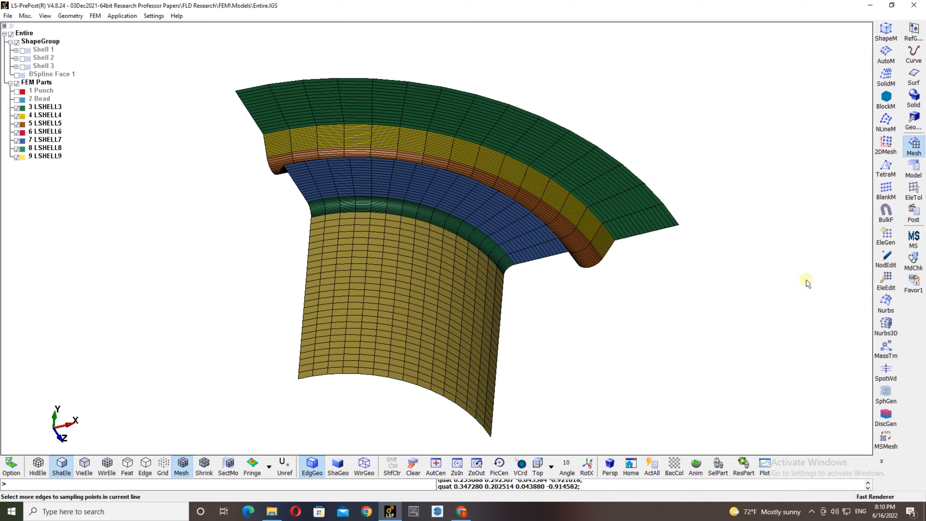
- Open shell element generation by Edge Spin, keeping a 360 angle, 180 segments and a Y direction of 1
left_click(886, 236)
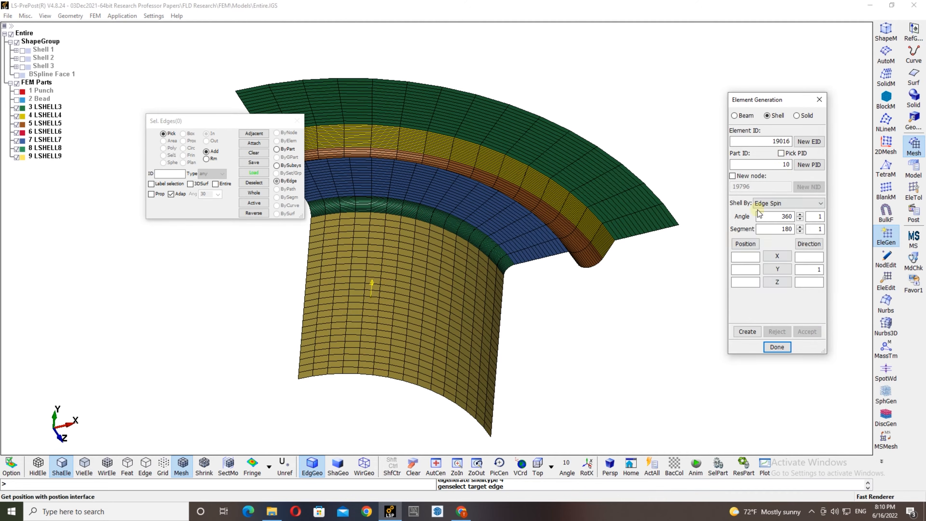
left_click_drag(754, 105, 762, 118)
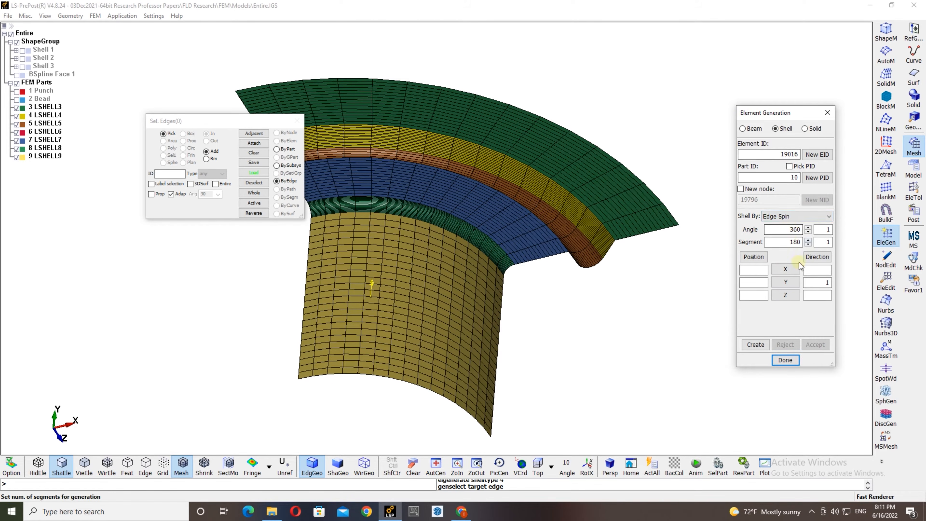
left_click_drag(816, 284, 835, 288)
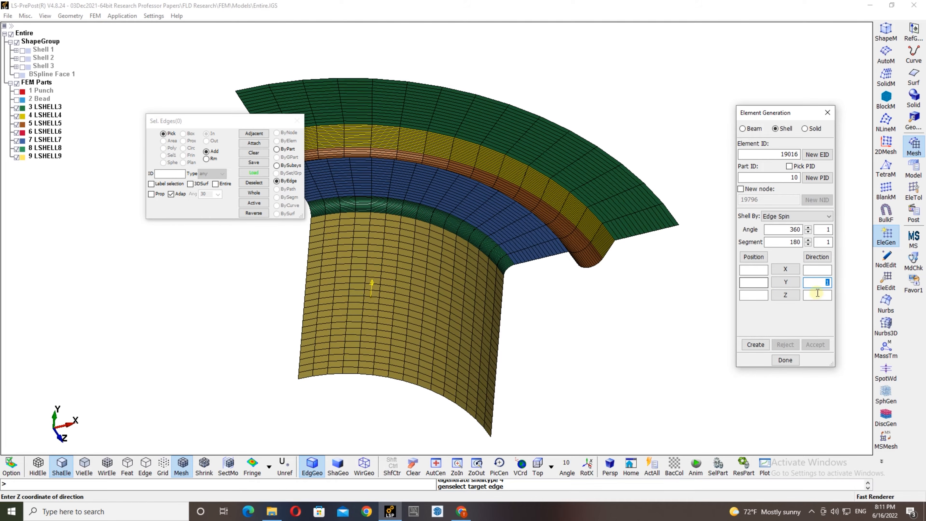
left_click_drag(783, 242, 804, 243)
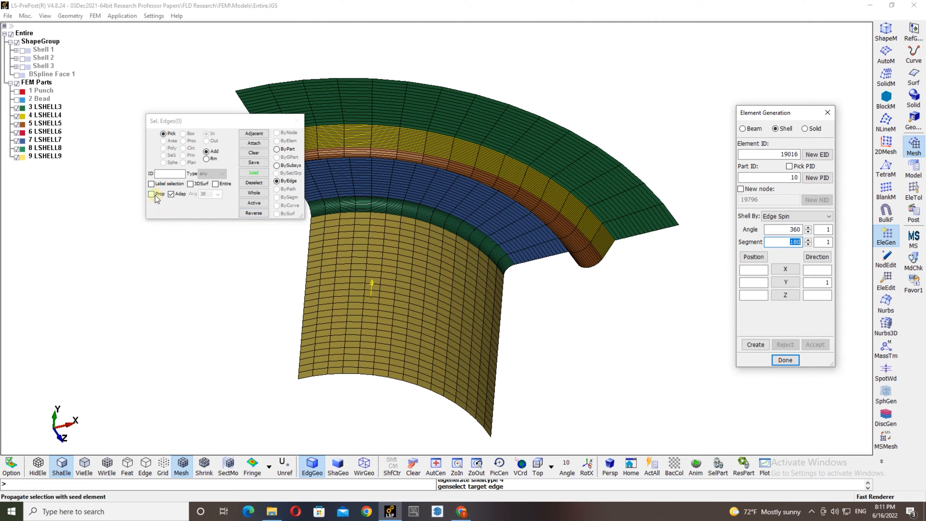
- Enable edge propagation at a 30 angle and select the end edges of the outer flange and the bead's outer wall
scroll(630, 236, "up", 2)
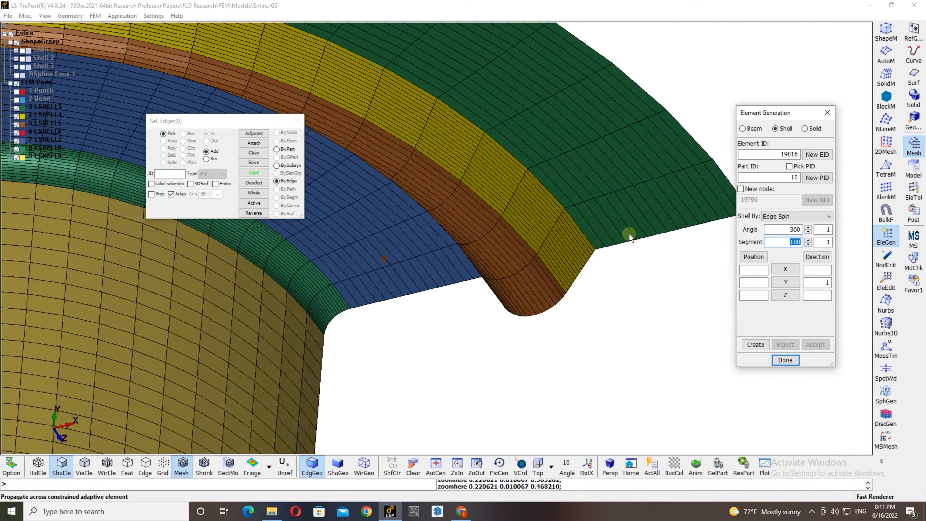
scroll(630, 236, "up", 2)
left_click(565, 258)
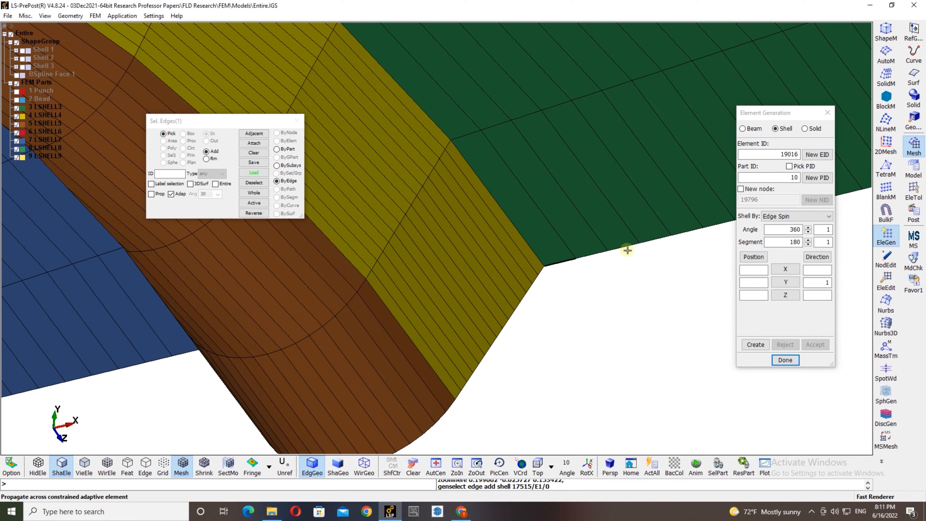
left_click(151, 194)
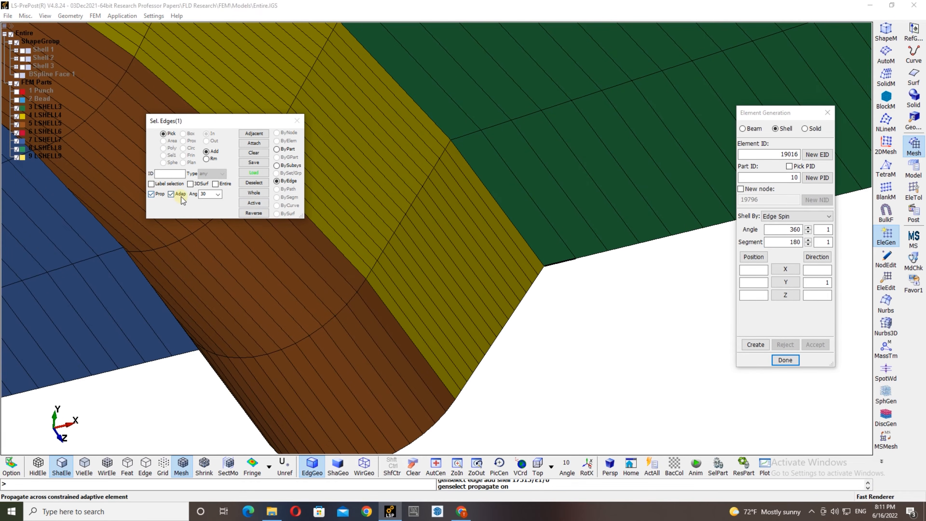
left_click(588, 257)
left_click(539, 270)
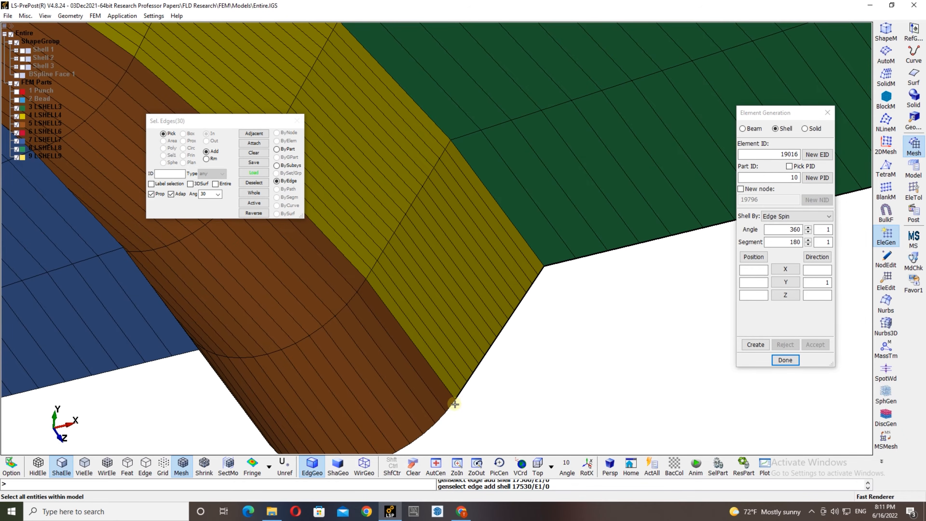
- Add the end edges of the bead's rounded bottom, the cylindrical wall, the corner fillet and the inner flange to the selection
scroll(485, 235, "down", 10)
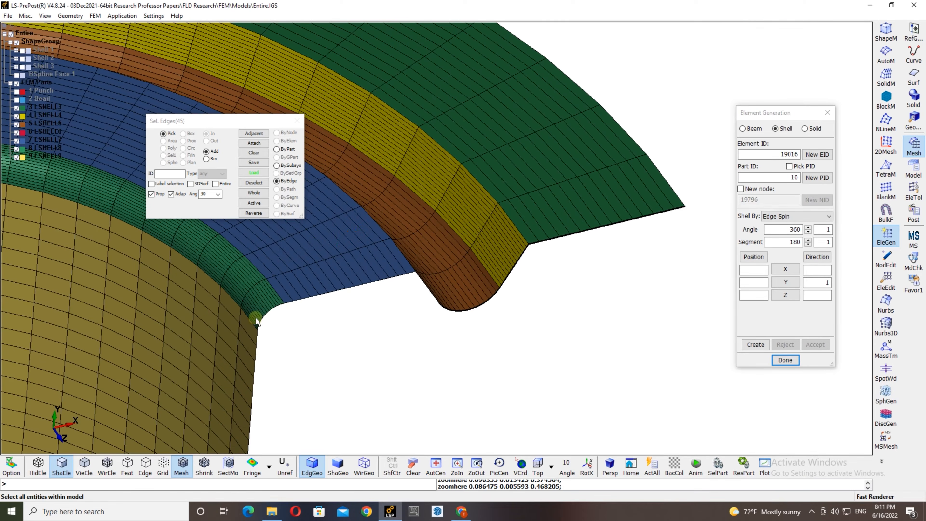
scroll(256, 321, "down", 3)
scroll(256, 323, "up", 8)
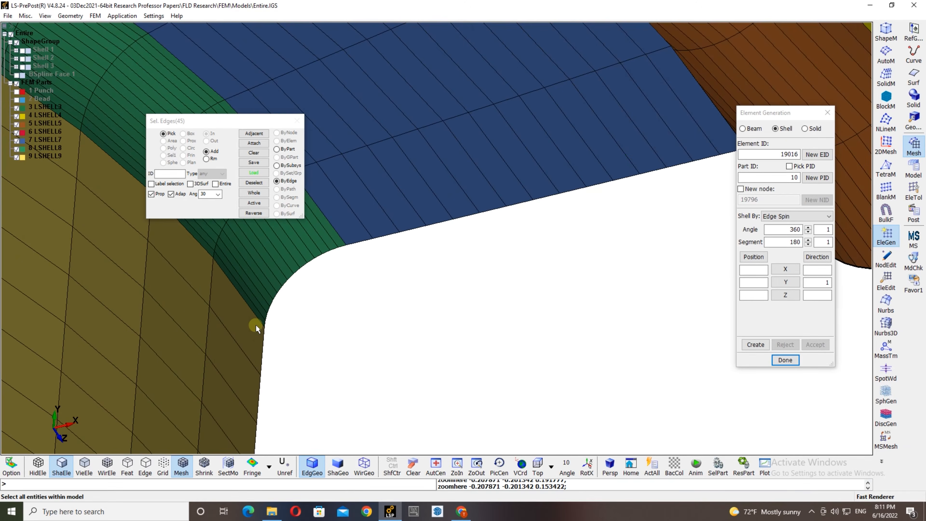
left_click(265, 347)
scroll(311, 268, "down", 2)
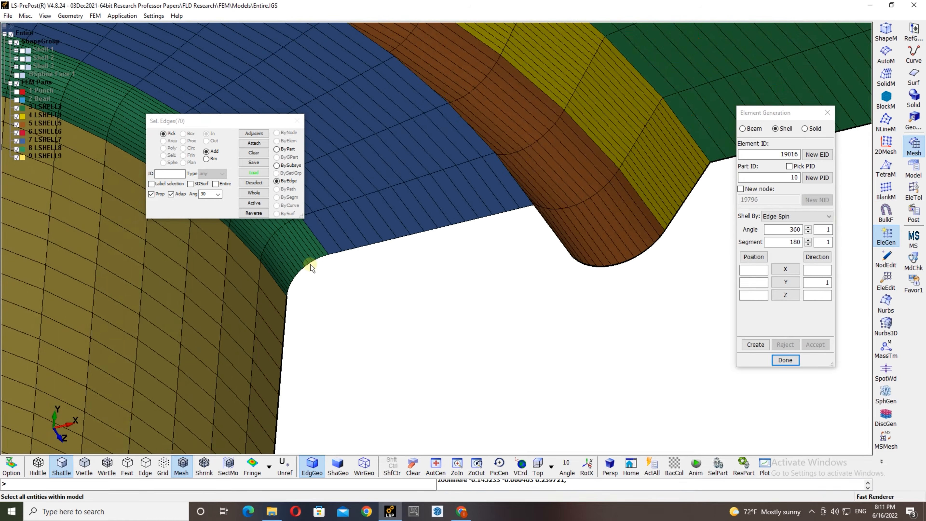
scroll(311, 267, "up", 5)
left_click(326, 237)
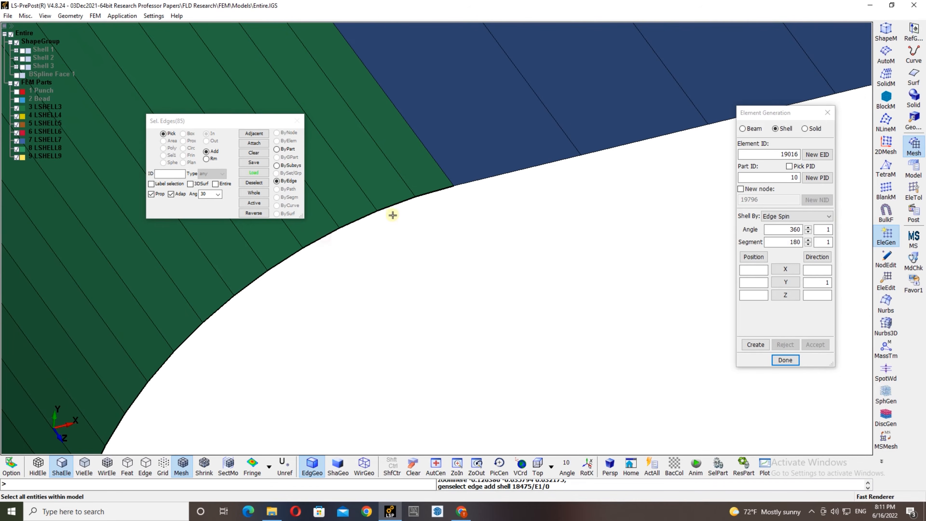
left_click(488, 180)
scroll(444, 259, "down", 4)
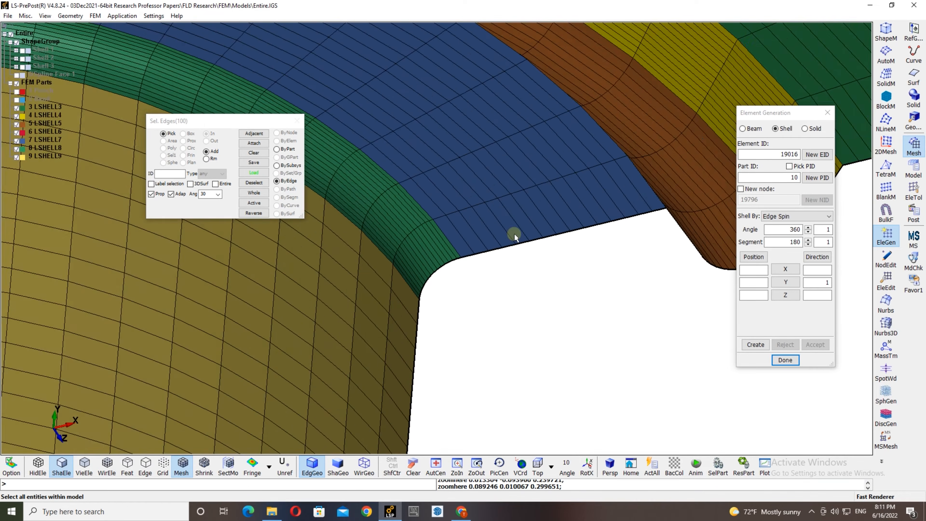
- Add the end edge of the bead's inner wall to the edge selection
scroll(514, 234, "down", 3)
mouse_move(595, 234)
left_mouse_down("shift")
mouse_move(430, 306)
mouse_move(385, 398)
left_mouse_up("shift")
scroll(405, 393, "up", 5)
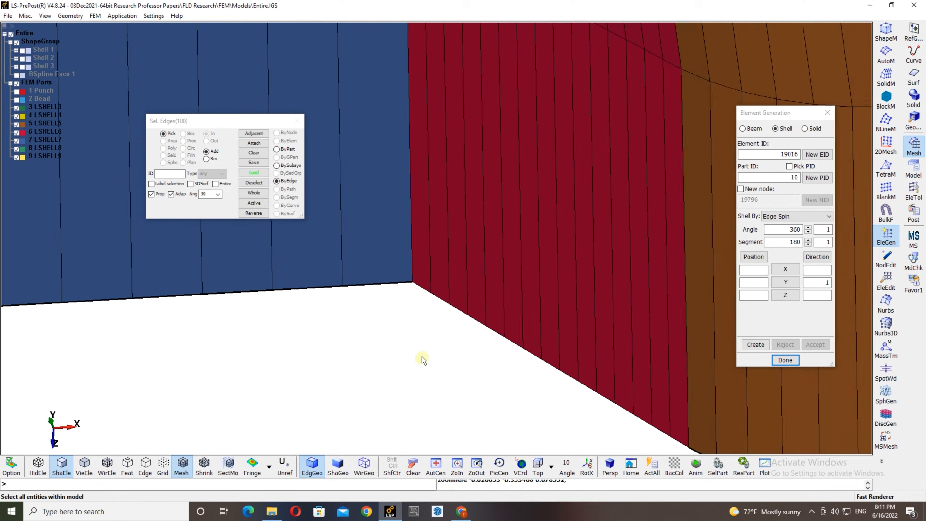
left_click(421, 251)
scroll(422, 269, "down", 5)
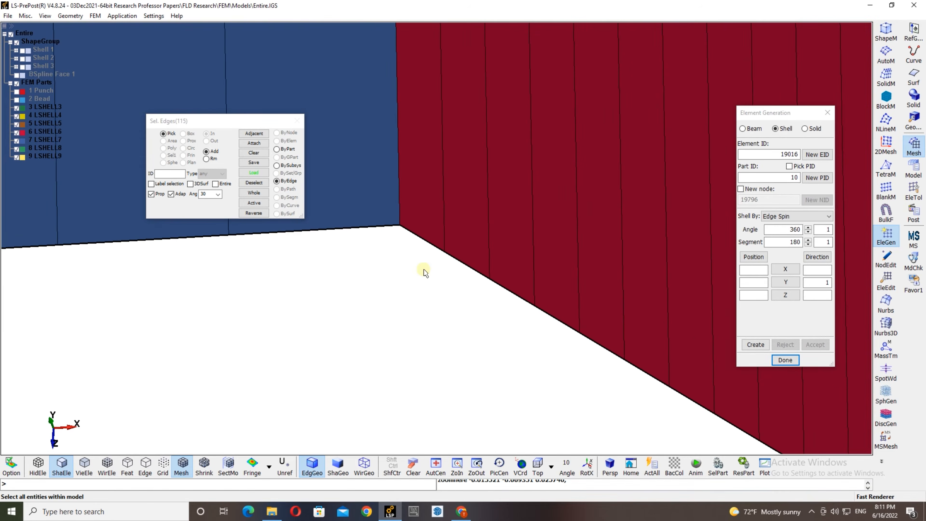
scroll(512, 292, "down", 2)
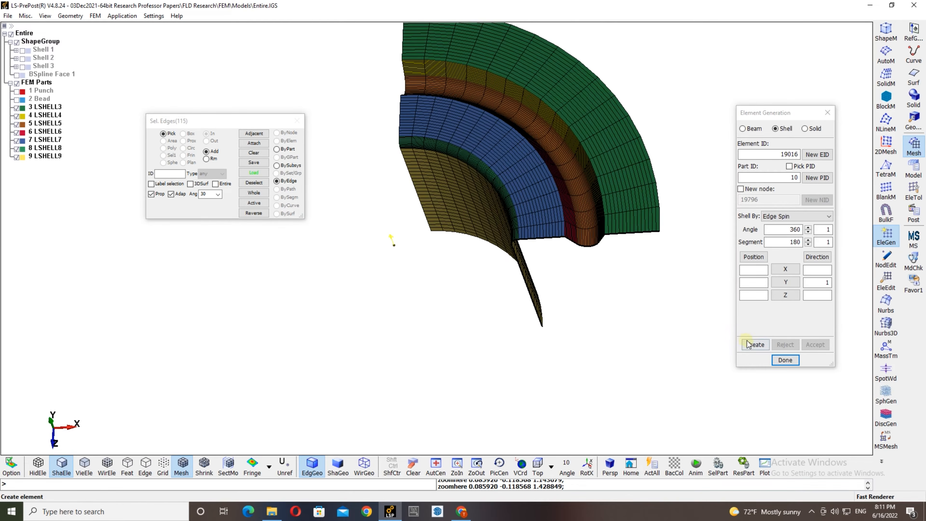
- Create the spun shell mesh from the selected edges, accept it and finish element generation
left_click(755, 345)
left_click_drag(395, 273, 485, 210, "shift")
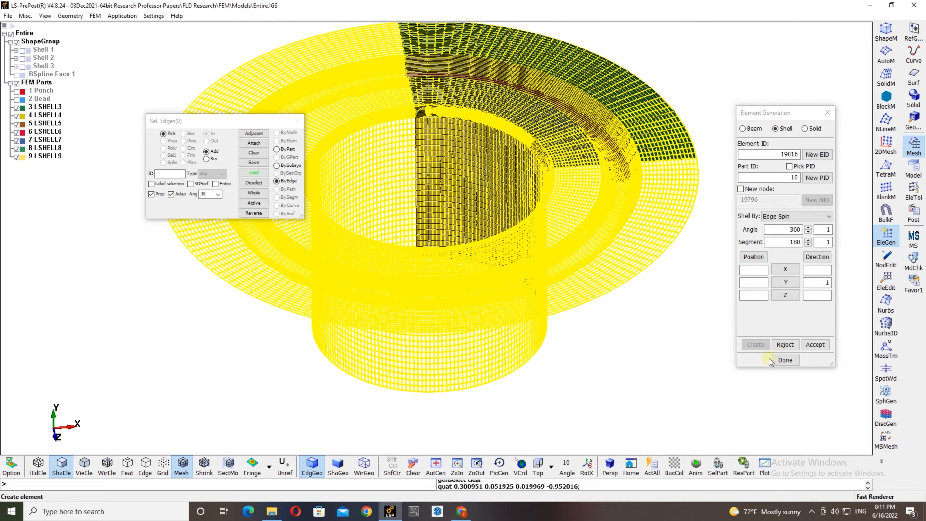
left_click(813, 346)
left_click(786, 360)
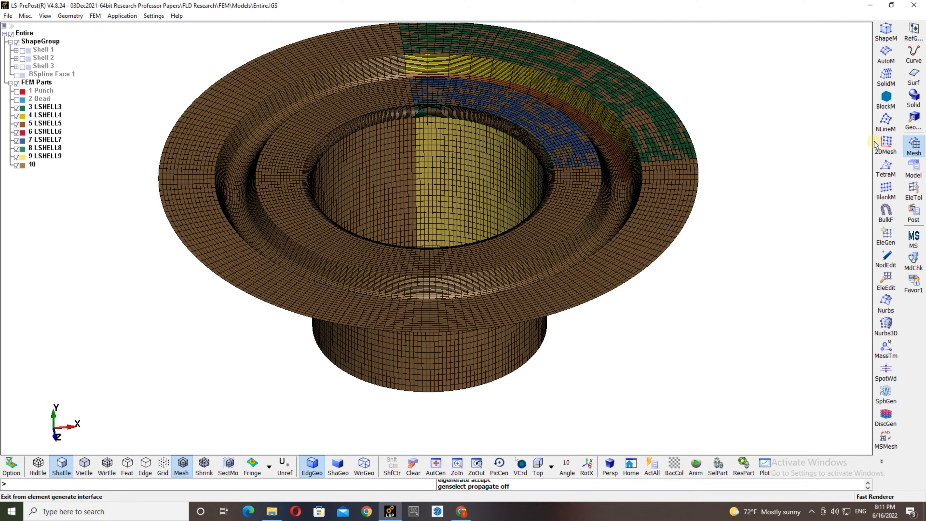
- Delete parts LSHELL3 through LSHELL9 from the PART keyword data and confirm the deletion
left_click(913, 167)
left_click(879, 51)
double_click(764, 208)
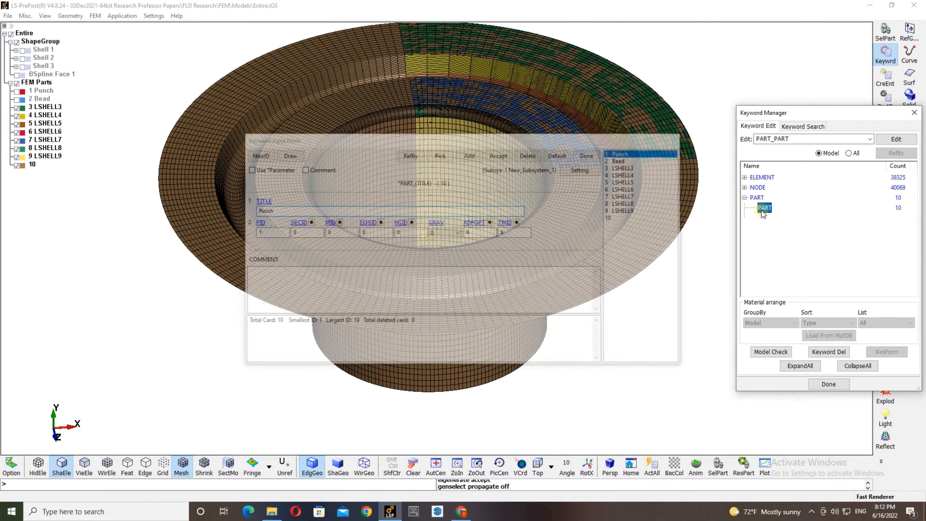
left_click(629, 167)
key("Delete")
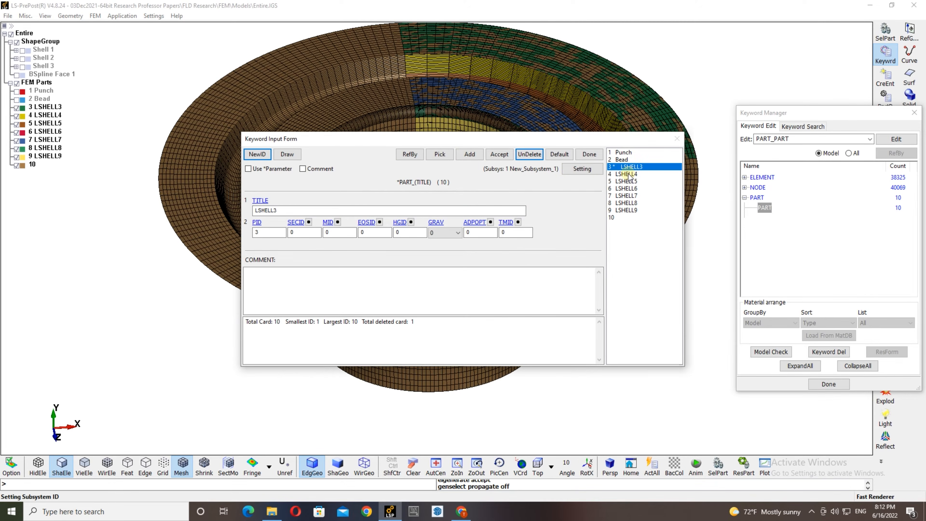
left_click(629, 174)
left_click(530, 154)
left_click(626, 196)
left_click(530, 153)
key("Up")
left_click(538, 154)
left_click(625, 181)
left_click(529, 154)
left_click(625, 202)
left_click(530, 154)
left_click(625, 210)
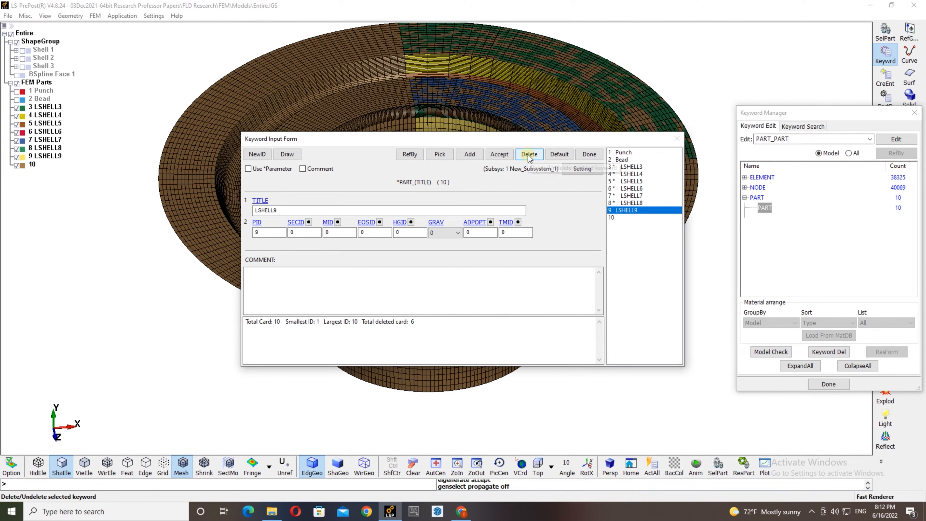
left_click(529, 154)
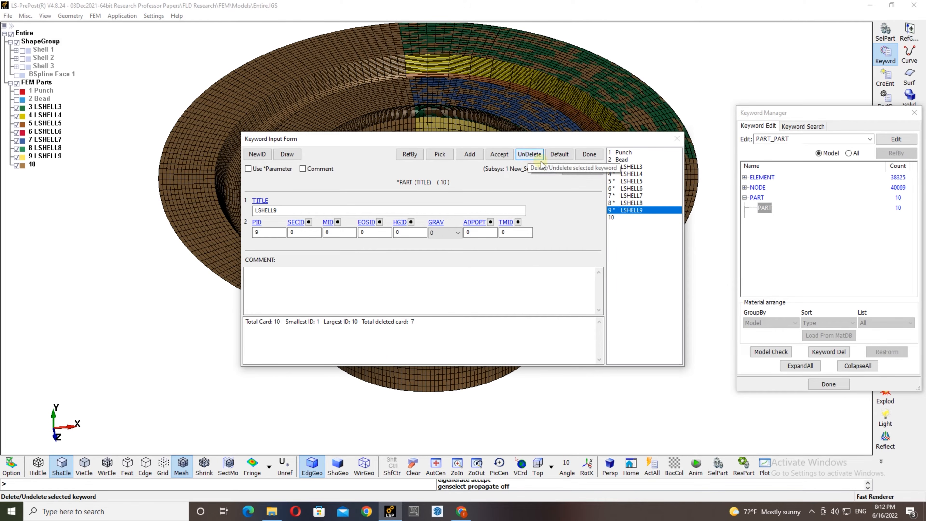
left_click(589, 154)
left_click(481, 290)
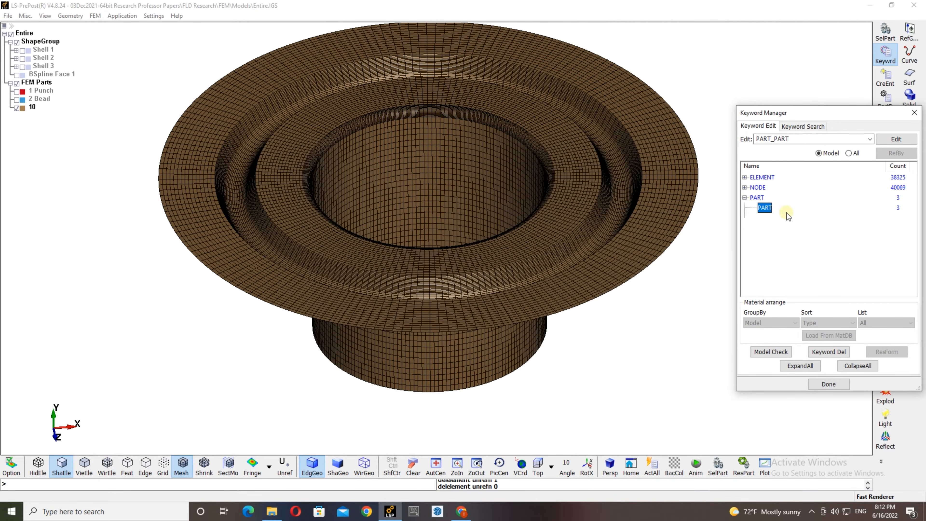
- Change part 10's ID to 3 and title it Die in the PART keyword data, then accept and close the keyword editor
double_click(773, 209)
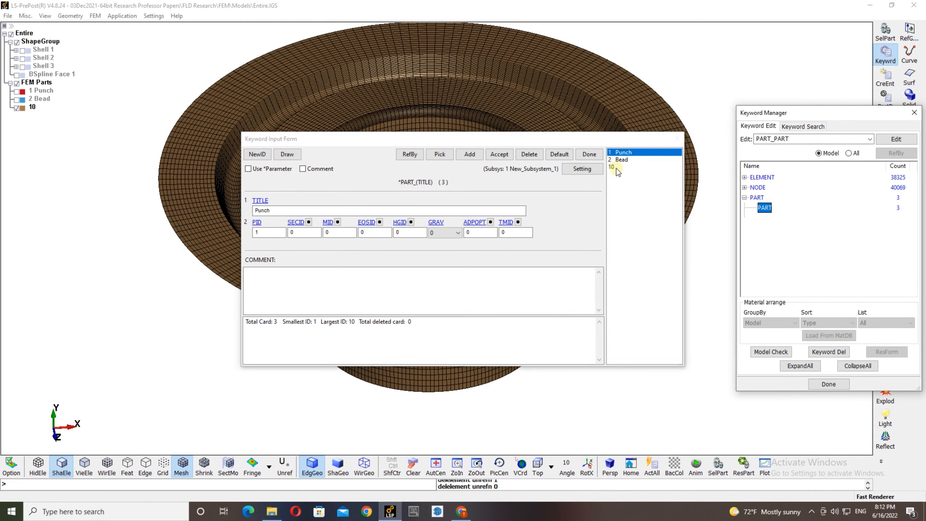
left_click(265, 232)
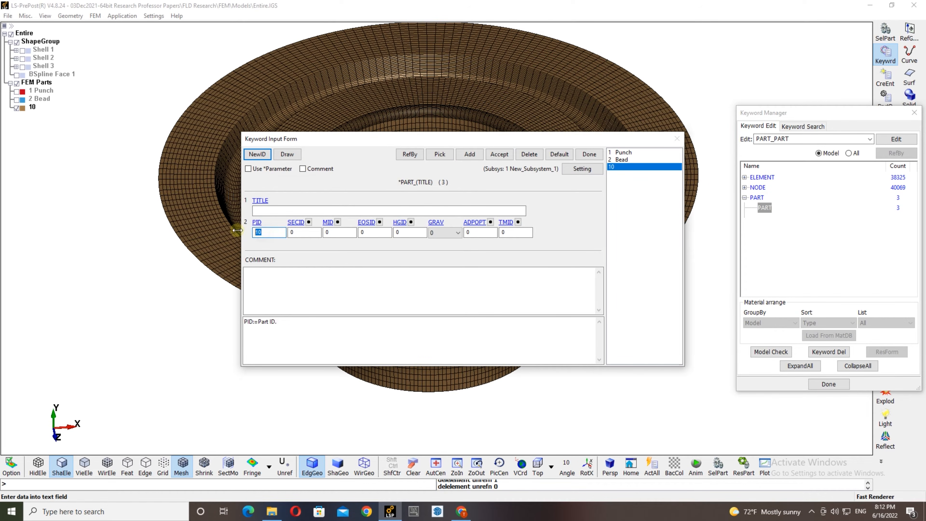
type("3")
left_click(286, 210)
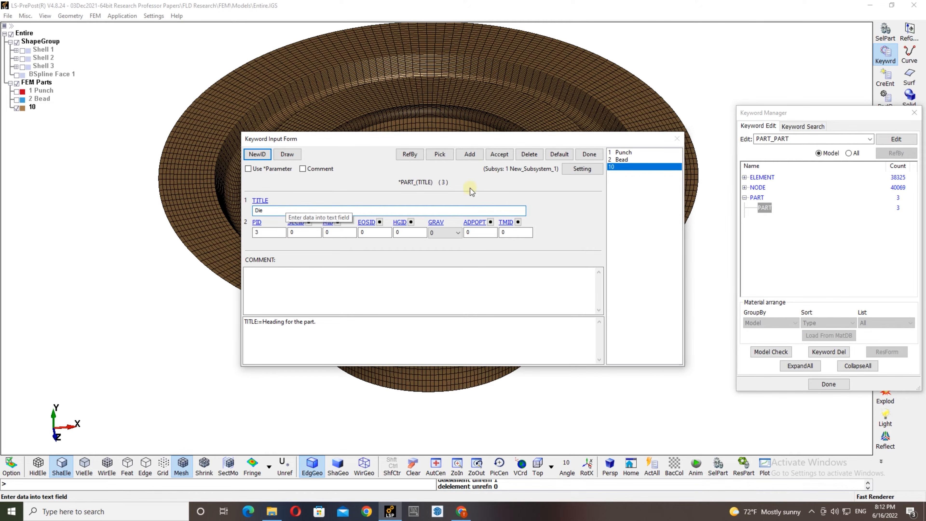
left_click(499, 155)
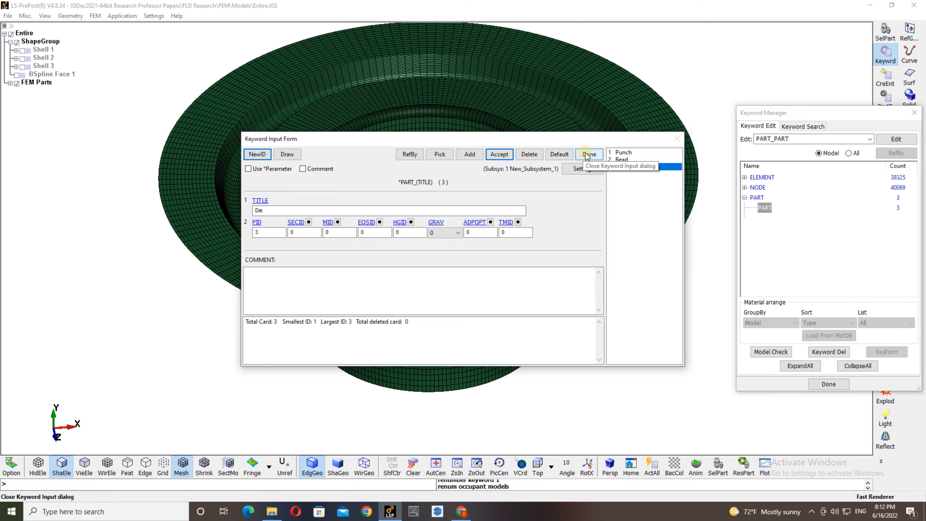
left_click(589, 155)
left_click(828, 385)
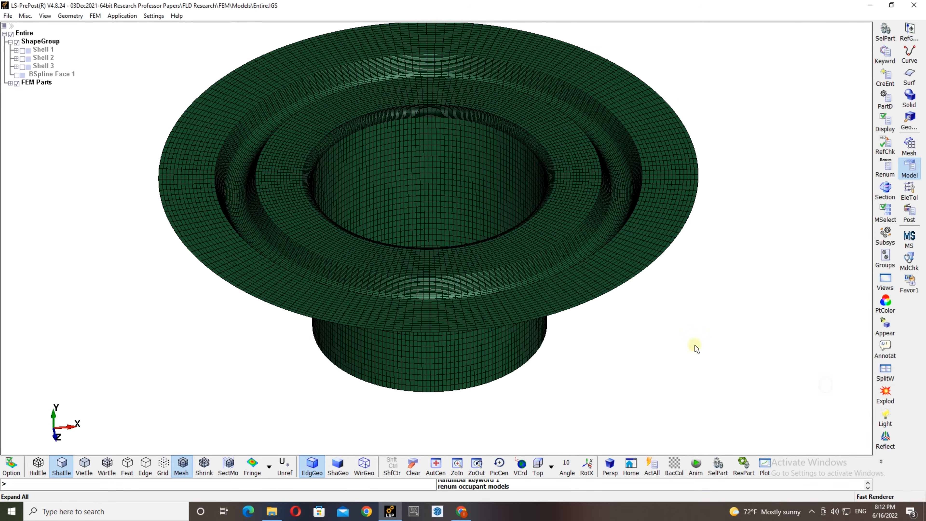
- Expand the FEM parts list and display the Punch and Bead together with the Die to view the tool assembly
left_click(10, 83)
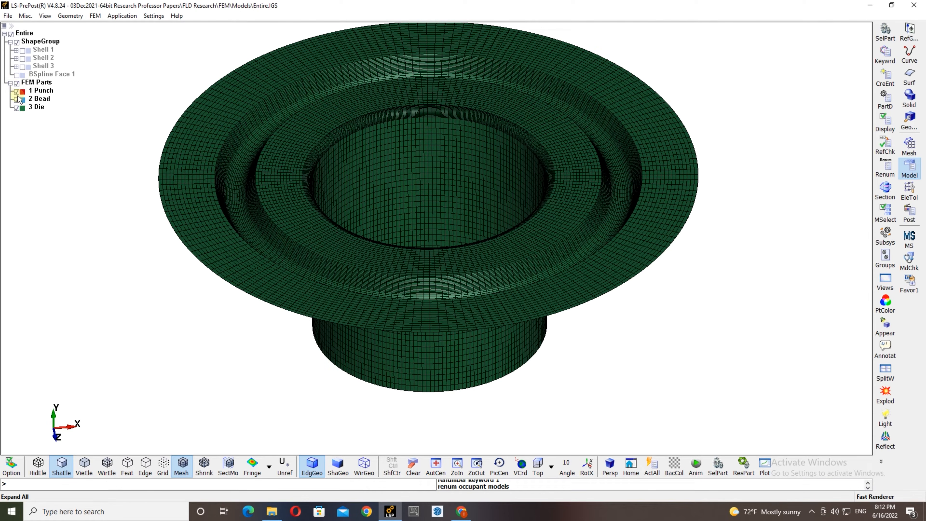
left_click(17, 92)
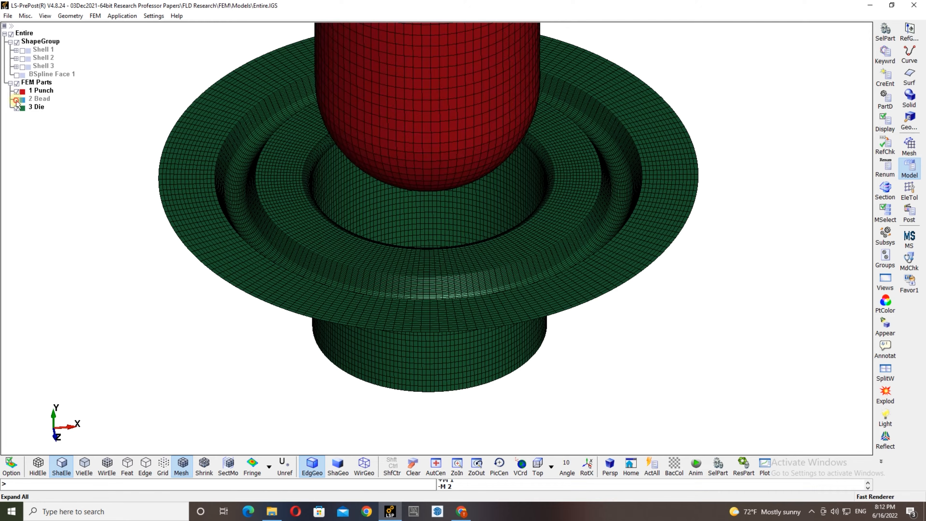
left_click(17, 100)
left_click(392, 466)
scroll(465, 363, "up", 2)
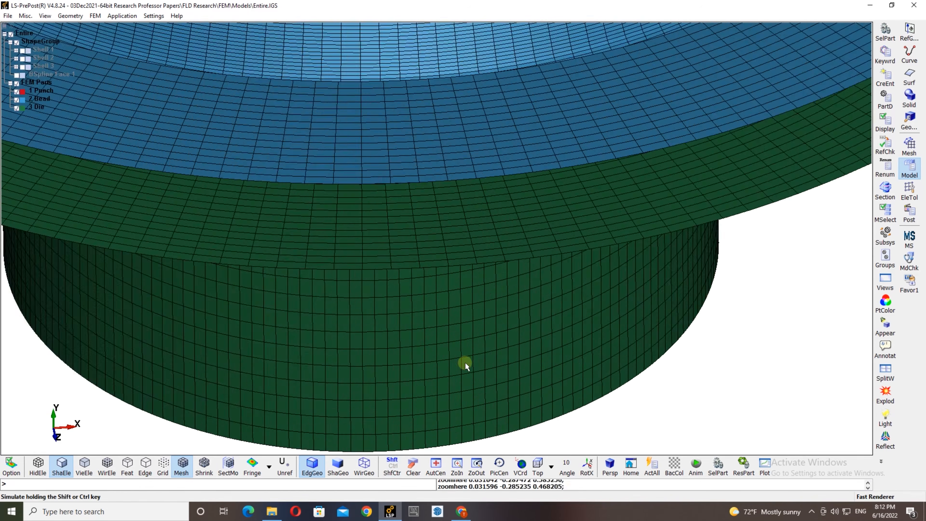
scroll(464, 361, "down", 2)
left_click_drag(475, 362, 769, 330)
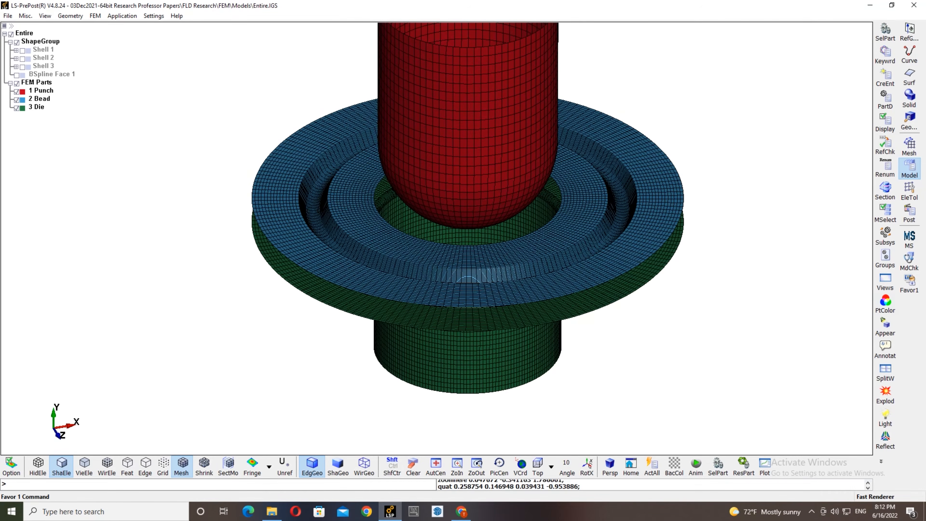
- Show the model's duplicate nodes with the 0.005987 tolerance and inspect where they lie on the Bead and Die
left_click(903, 200)
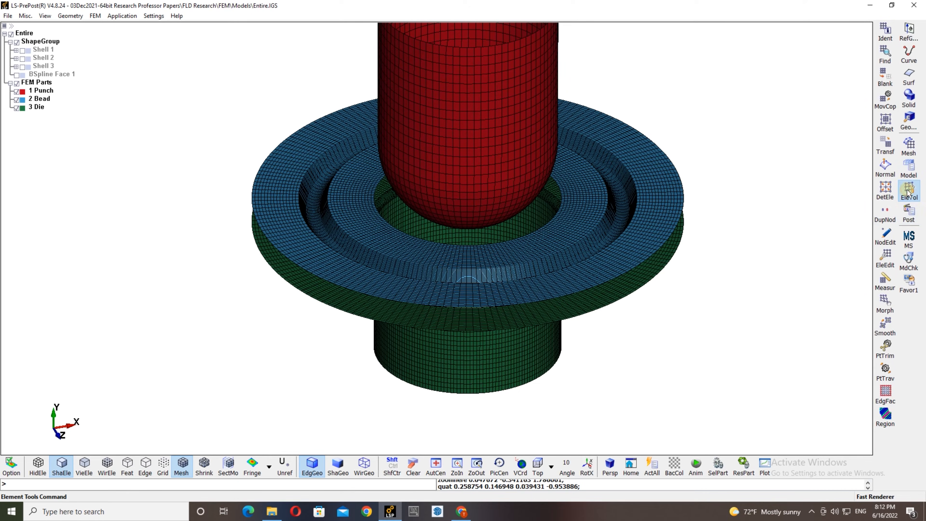
left_click(885, 214)
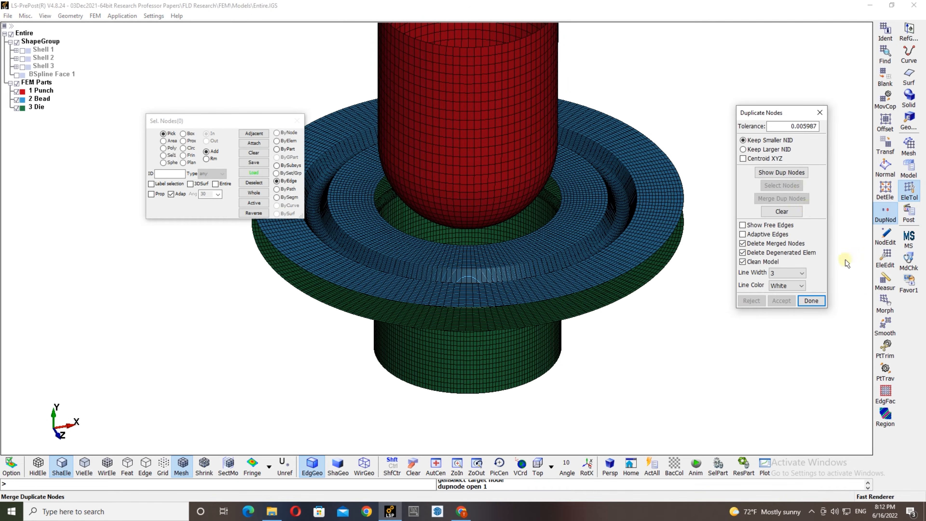
left_click(786, 176)
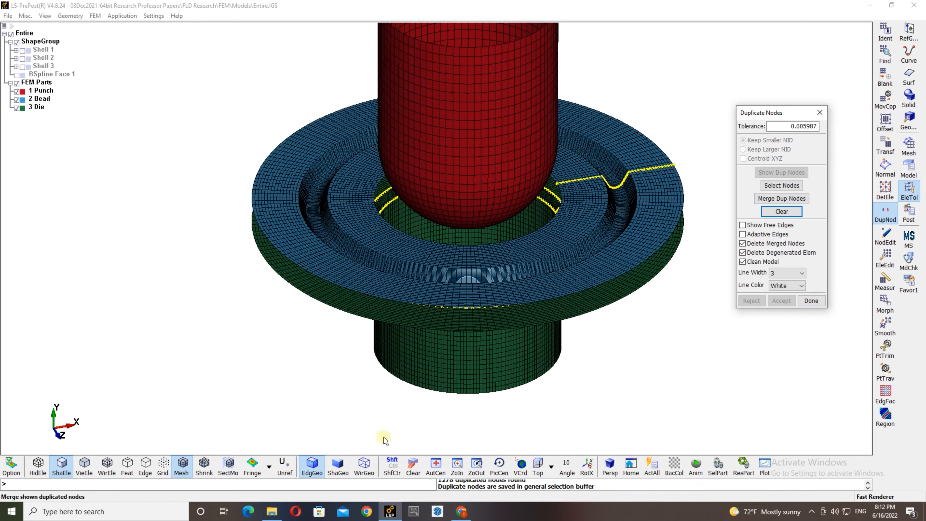
left_click_drag(451, 347, 420, 336, "shift")
left_click_drag(577, 222, 310, 209, "shift")
left_click_drag(320, 170, 389, 202, "ctrl")
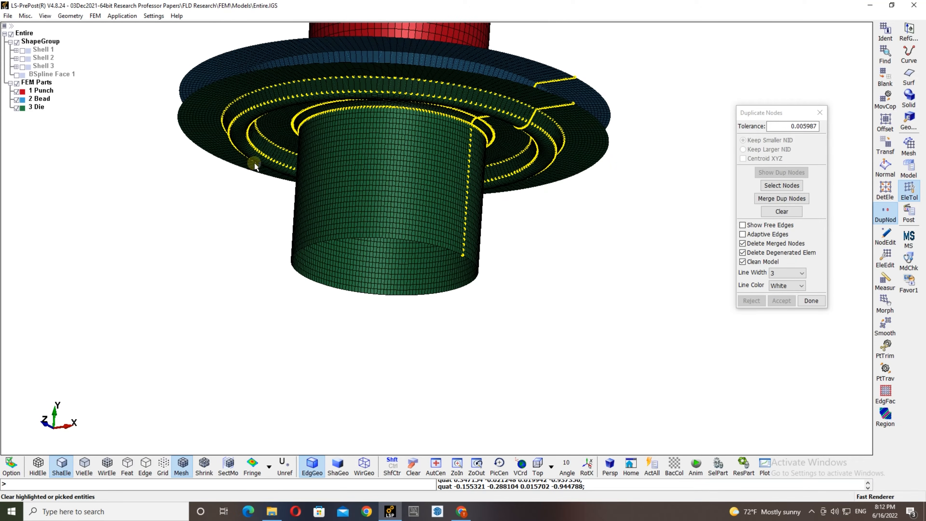
left_click_drag(369, 139, 332, 125, "ctrl")
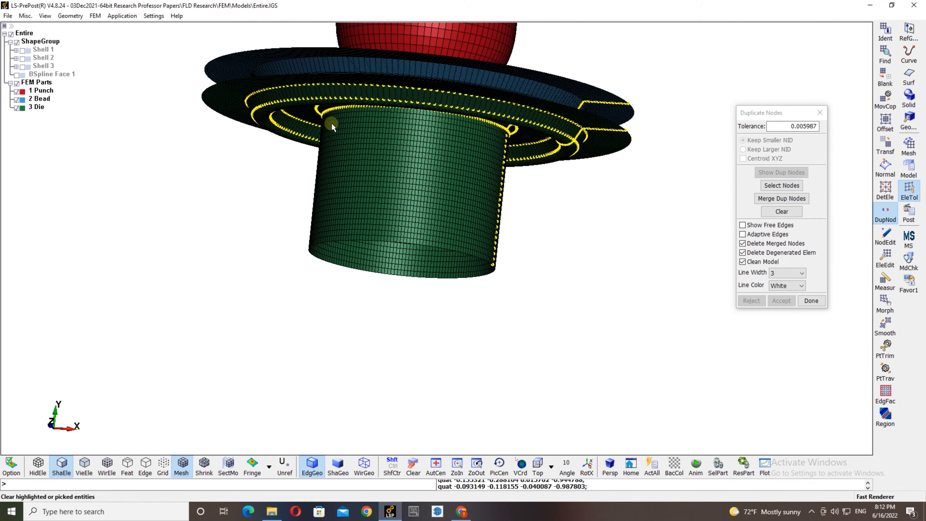
left_click_drag(419, 113, 403, 199, "ctrl")
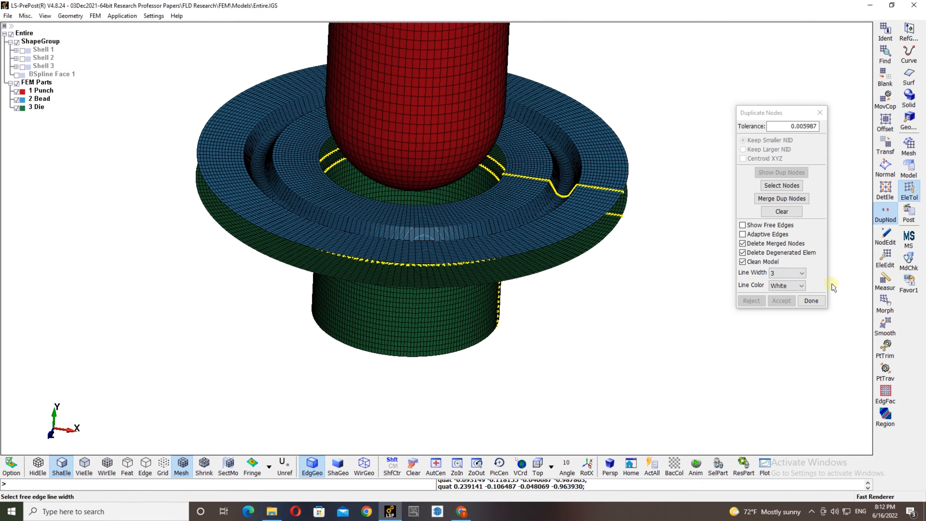
- Merge the shown duplicate nodes, accept the merge and close the duplicate node tool
left_click(784, 199)
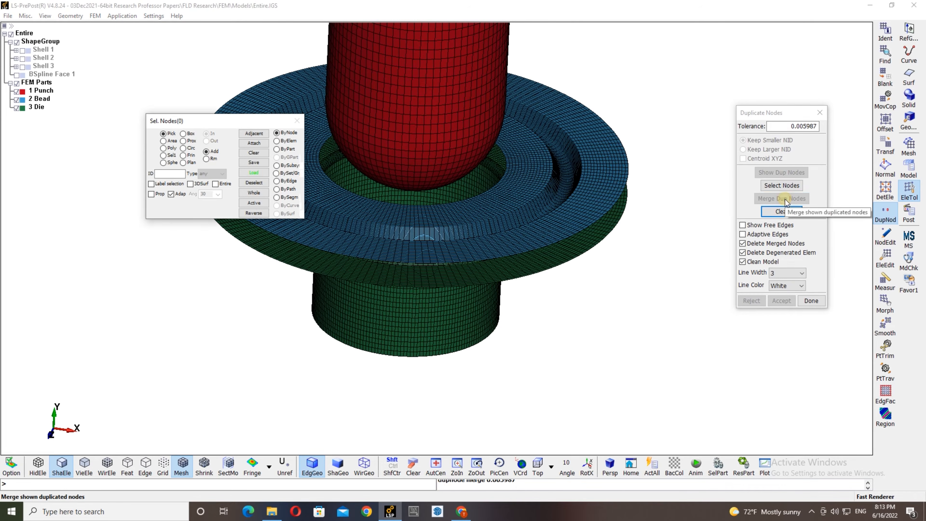
left_click(782, 300)
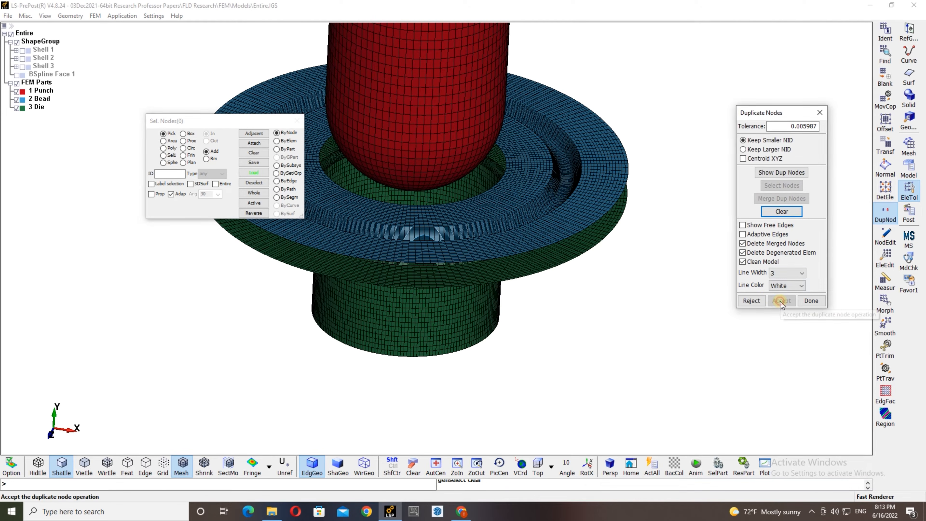
left_click(811, 301)
- Recheck the Punch, Bead and Die meshes for remaining duplicate nodes, then close the check
left_click(885, 214)
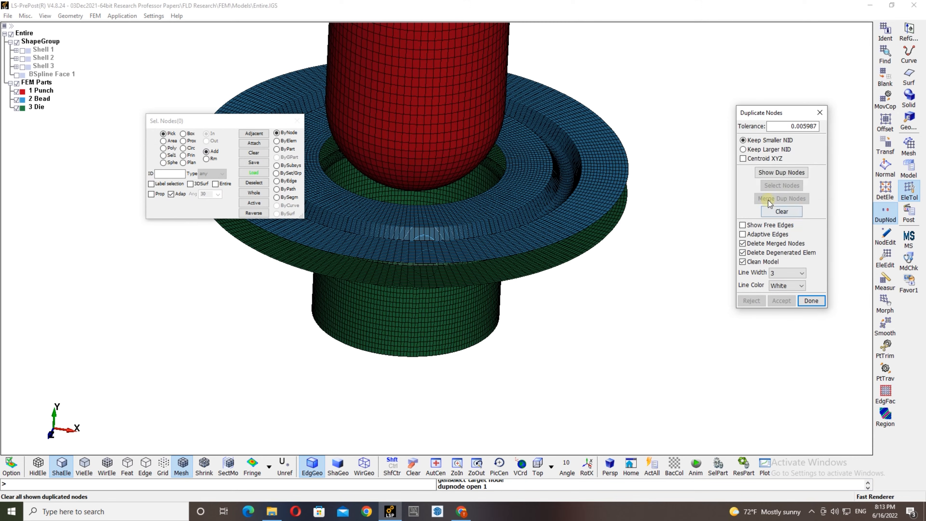
left_click(781, 172)
left_click_drag(412, 331, 697, 356, "shift")
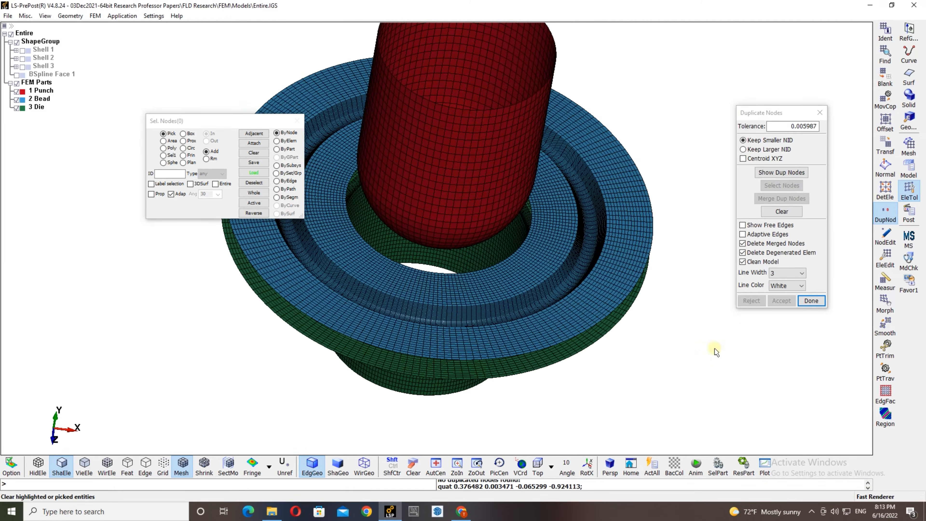
left_click(811, 302)
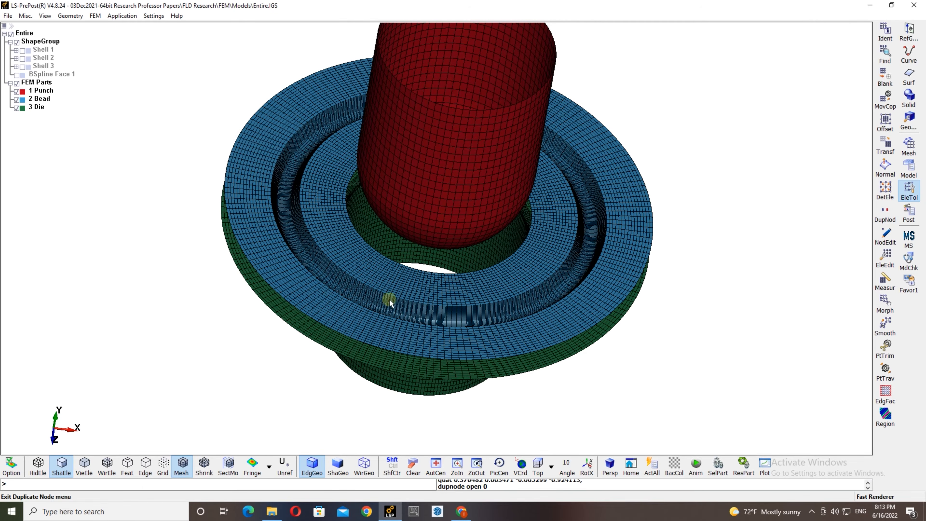
- Show the BSpline Face 1 sector on its own with all FEM parts hidden, fitted to the view
scroll(414, 293, "up", 1)
scroll(413, 294, "down", 1)
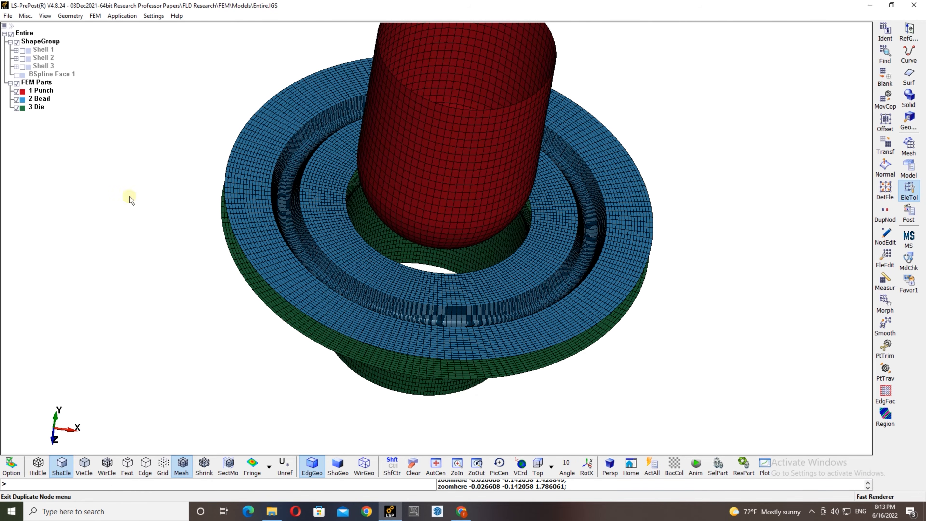
left_click(17, 74)
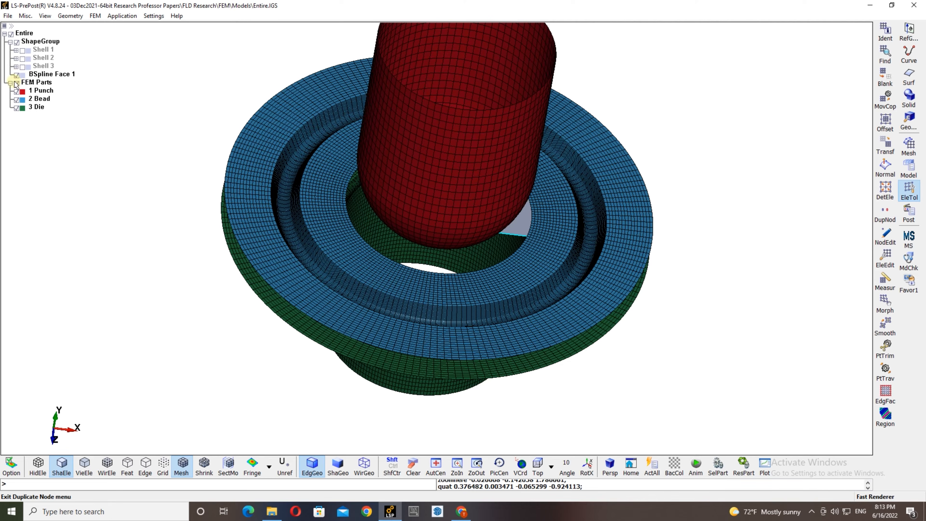
left_click(17, 83)
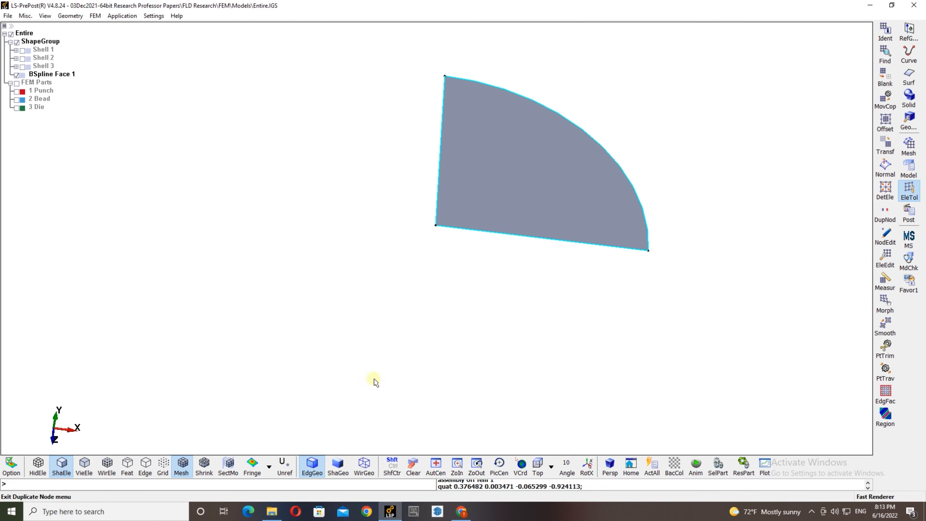
left_click(436, 465)
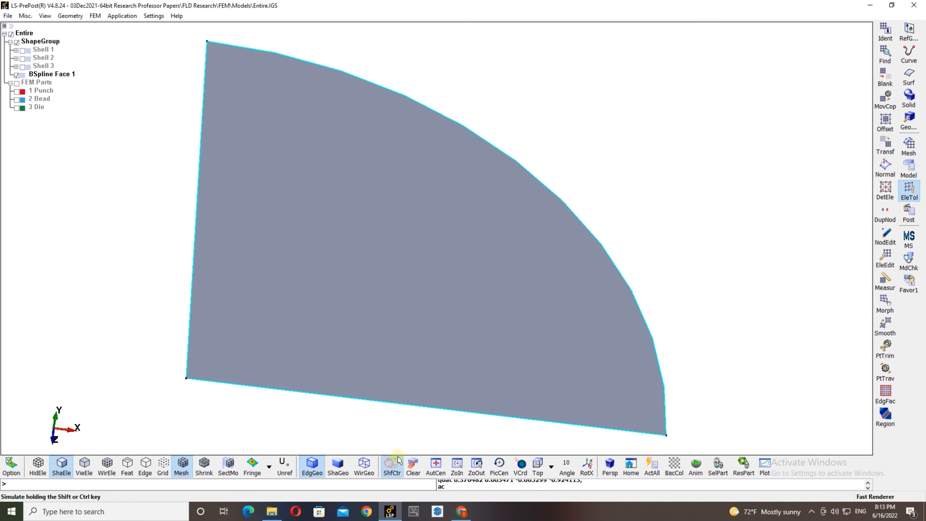
left_click(908, 145)
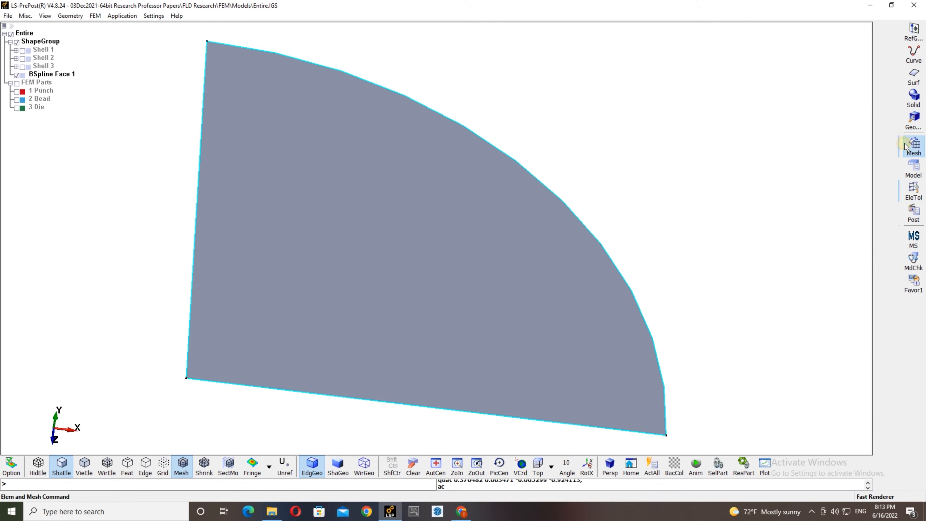
left_click(887, 144)
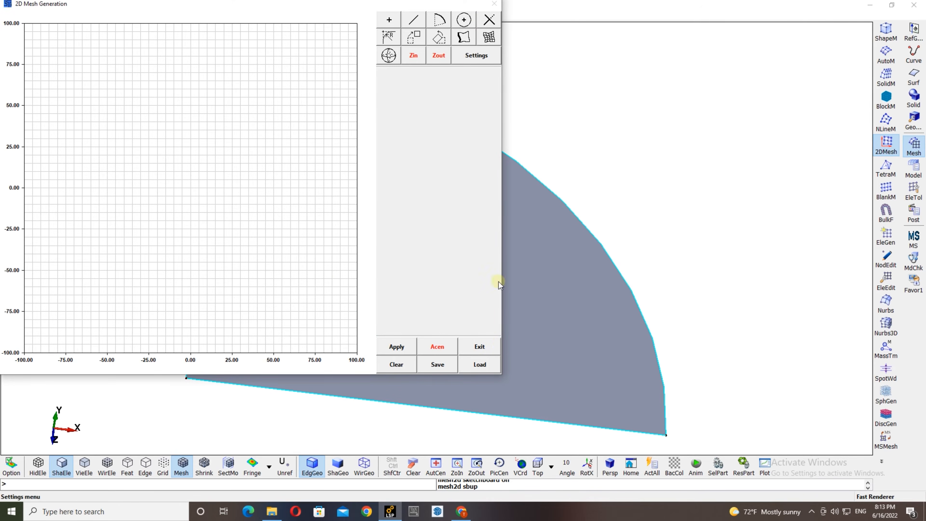
left_click(498, 347)
- Try to mesh the sector face as a 3 Lines Shell from its arc and two straight edges with 15, 25 and 15 elements
left_click(886, 120)
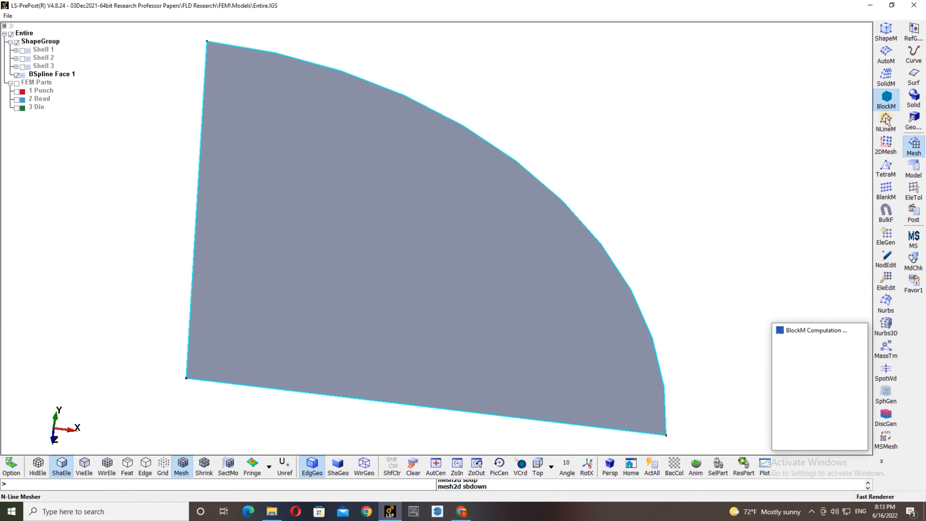
left_click_drag(777, 113, 781, 80)
left_click(783, 94)
left_click(769, 110)
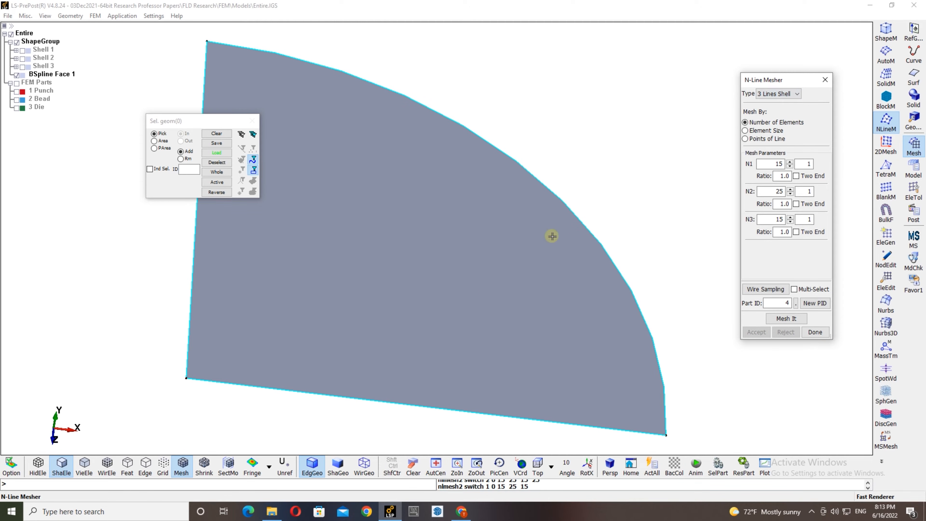
left_click(572, 214)
left_click(314, 390)
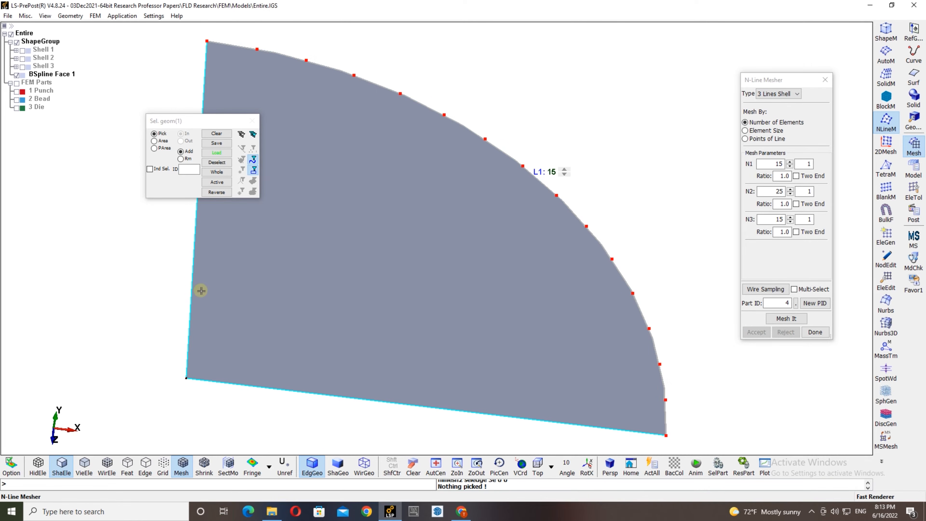
left_click(191, 282)
left_click(366, 400)
left_click(786, 320)
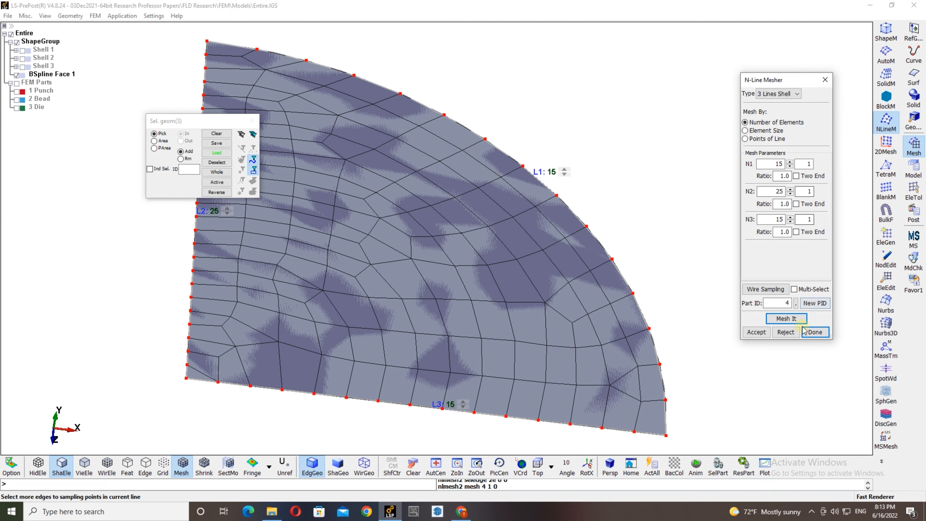
left_click(786, 332)
left_click(815, 332)
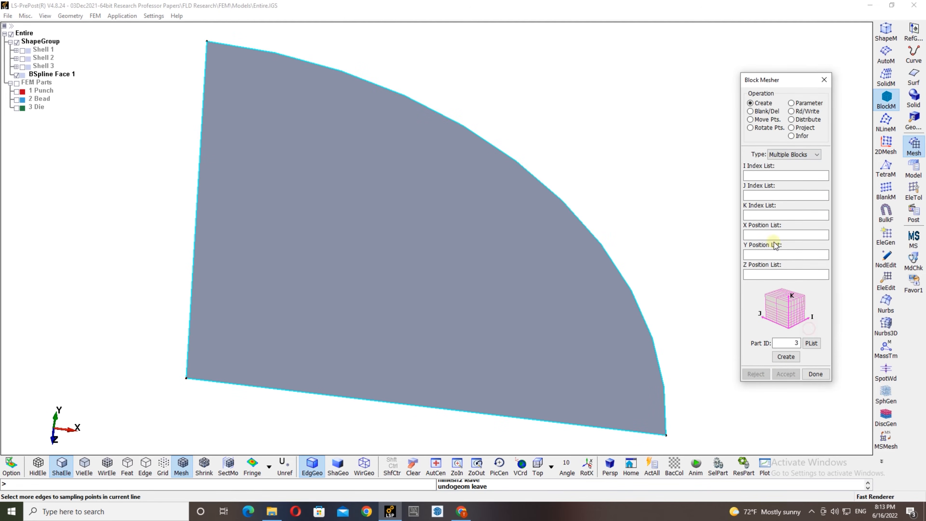
left_click(824, 80)
left_click(781, 79)
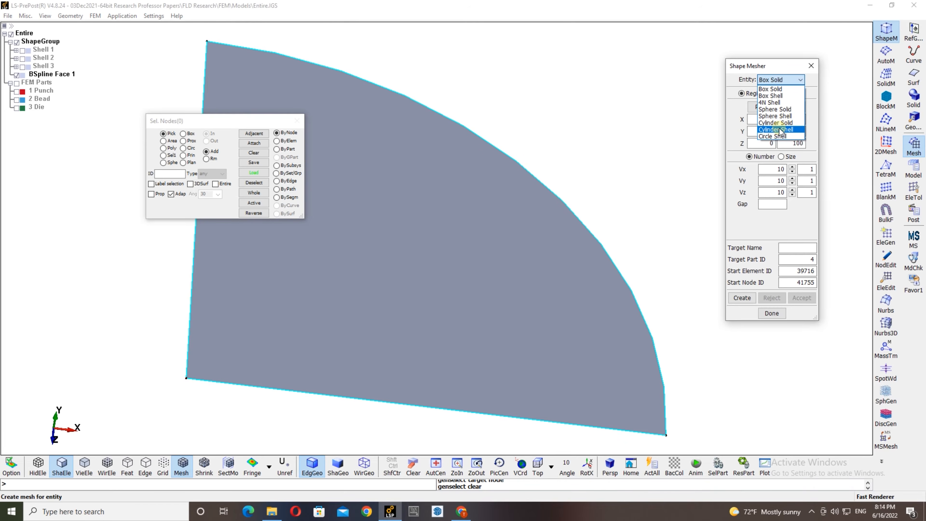
left_click(811, 66)
left_click(811, 66)
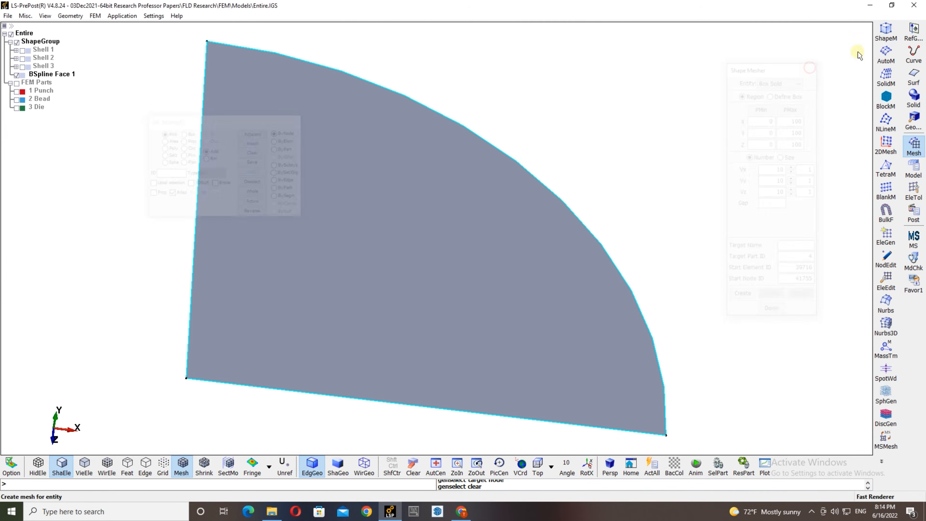
- Generate a trial Circle Shell mesh with the Shape Mesher's default parameters and check its orientation against the sector face
left_click(886, 31)
mouse_move(749, 69)
left_mouse_down()
mouse_move(722, 75)
mouse_move(755, 67)
left_mouse_up()
left_click(778, 75)
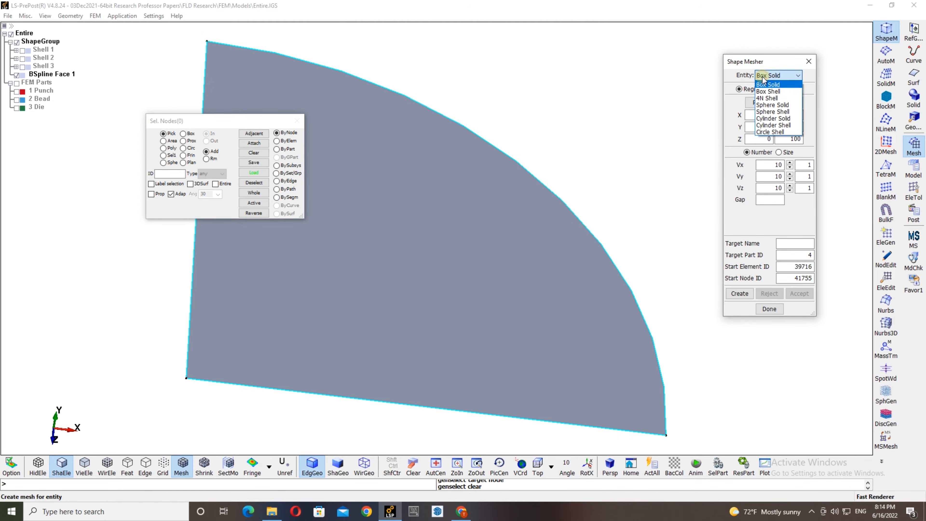
left_click(772, 132)
double_click(778, 90)
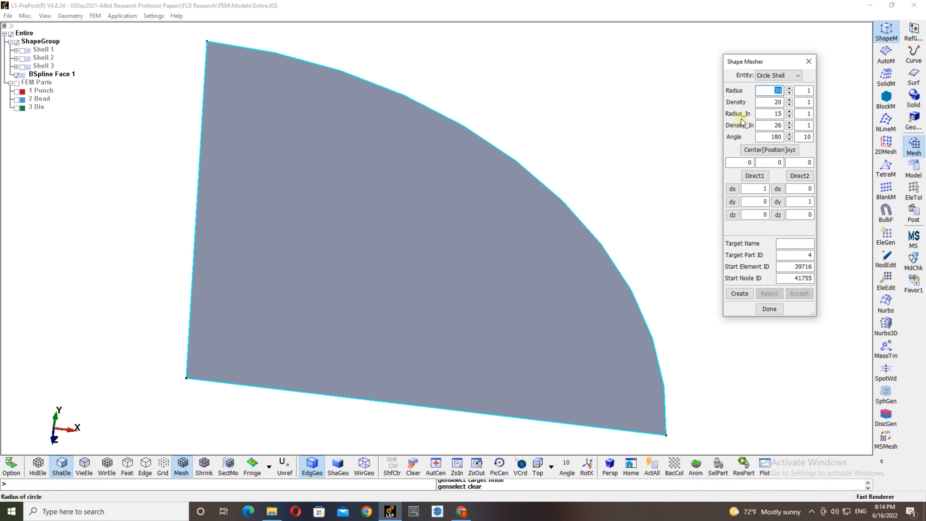
left_click(776, 102)
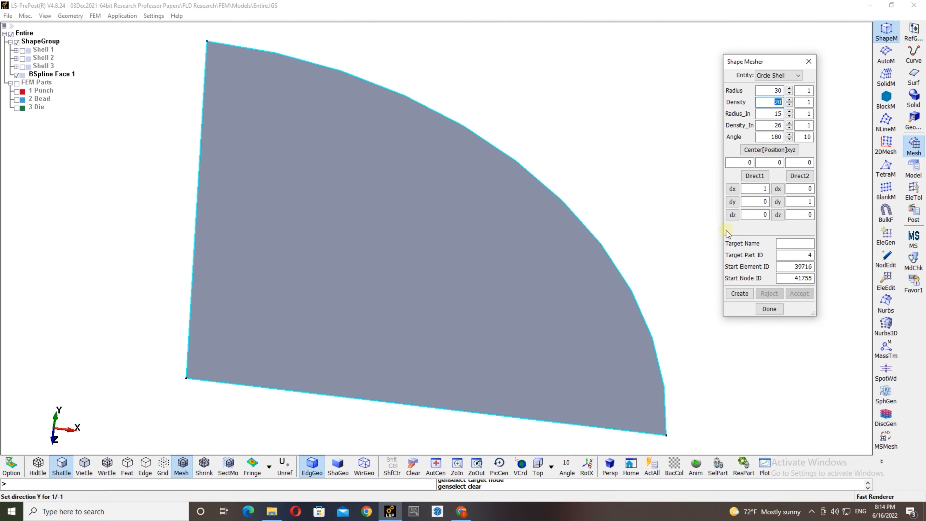
left_click(740, 293)
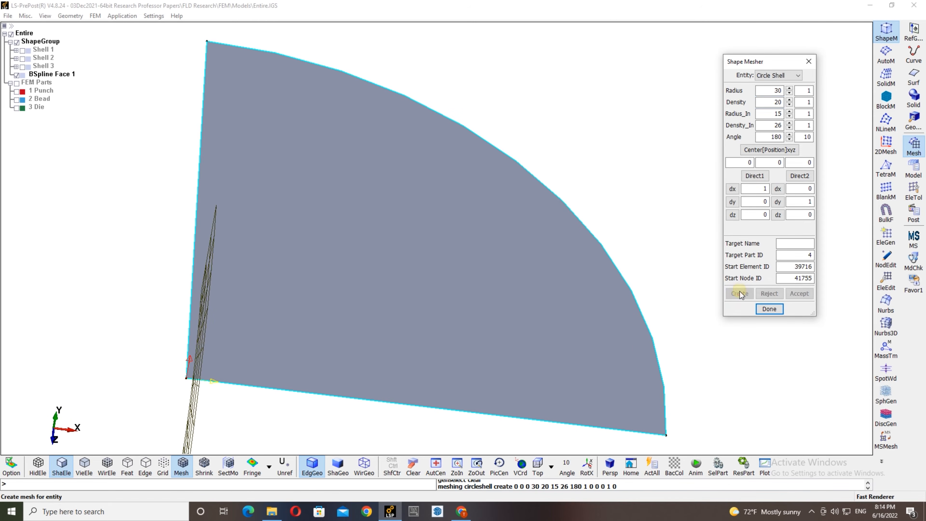
left_click(392, 465)
left_click_drag(375, 387, 302, 273)
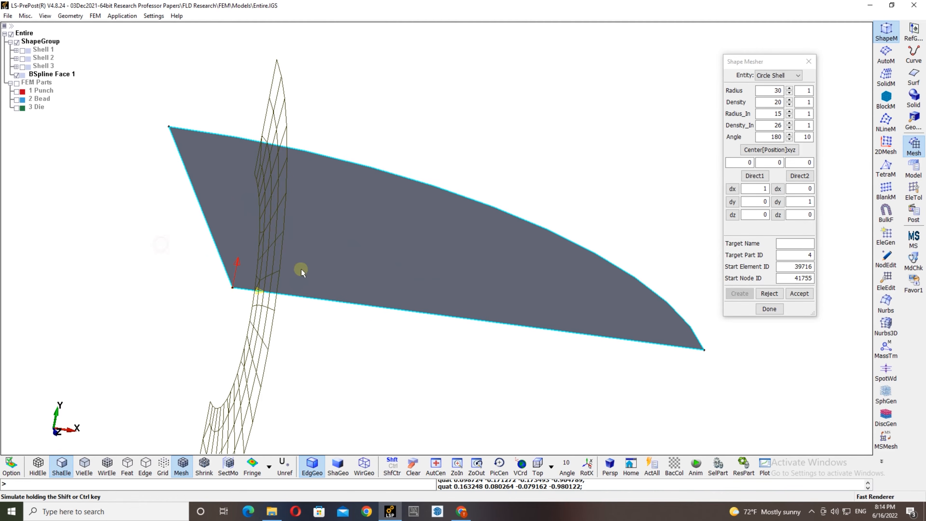
- Set the circle mesh's first direction to 0, 1, 0 and second direction to 1, 0, 0, and regenerate it in the face's plane
double_click(764, 188)
type("0")
double_click(765, 201)
type("1")
double_click(810, 202)
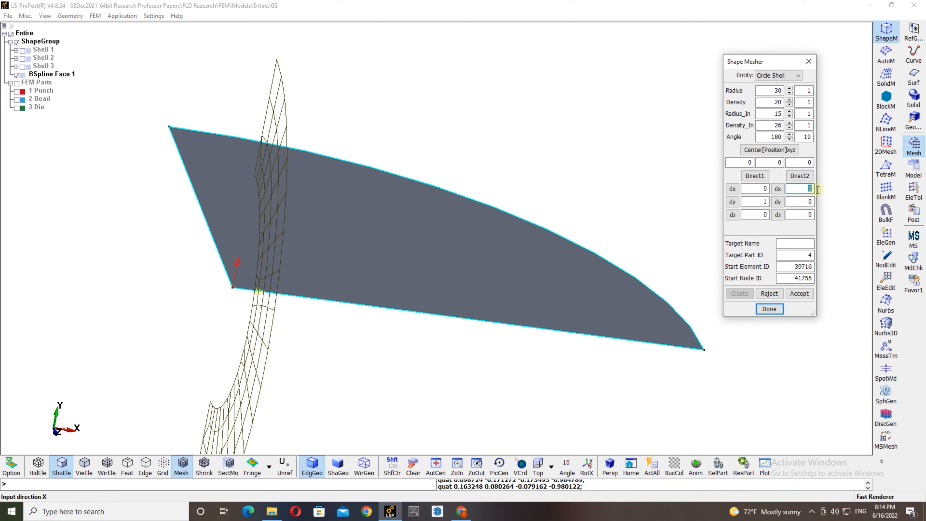
left_click(769, 294)
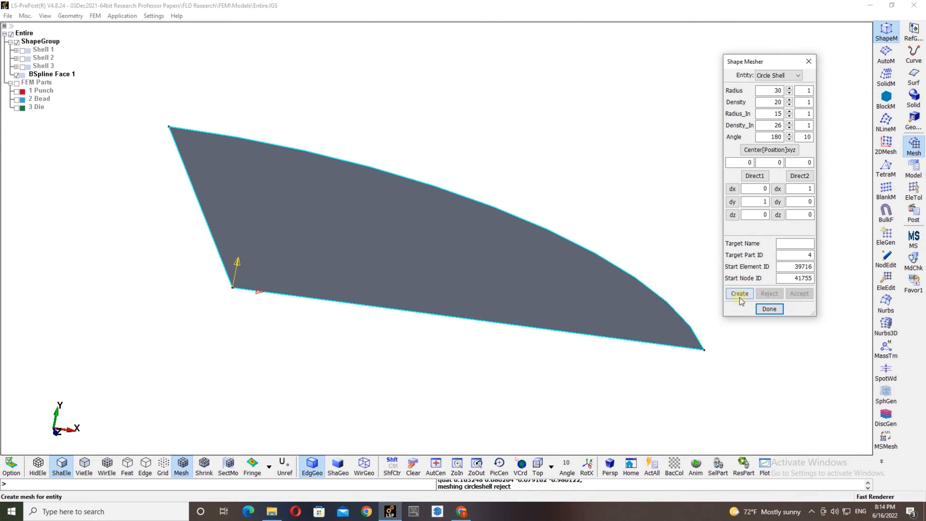
left_click(740, 293)
left_click_drag(376, 274, 189, 324, "shift")
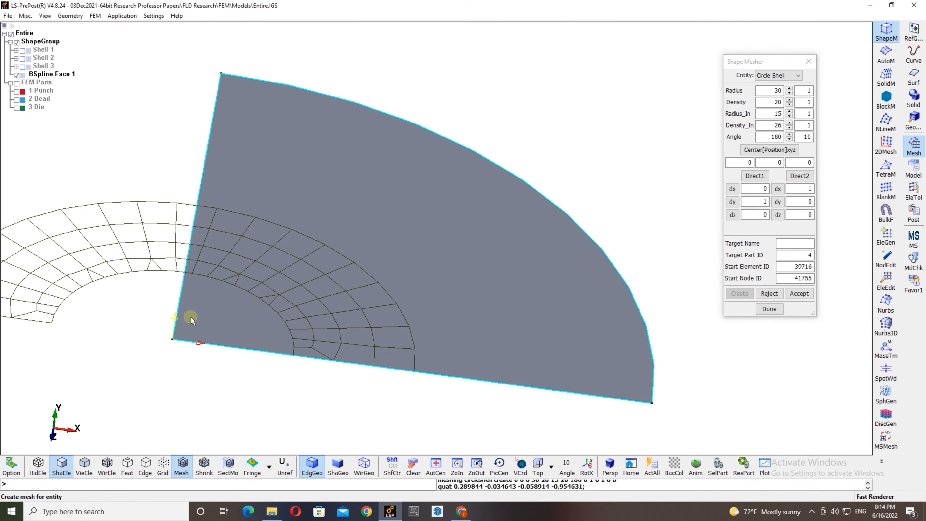
- Set the circle mesh radius to 60 and regenerate the mesh to compare it with the sector's arc
double_click(767, 93)
type("60")
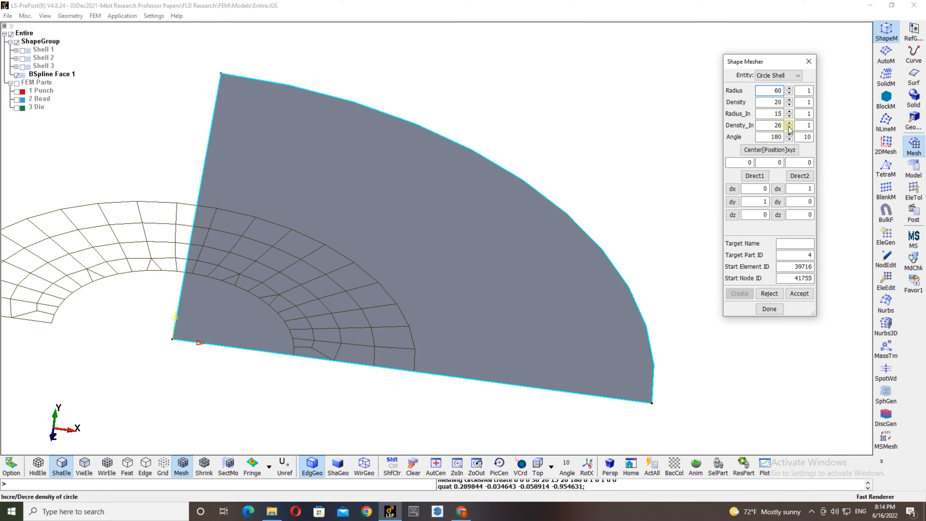
left_click(768, 294)
left_click(740, 293)
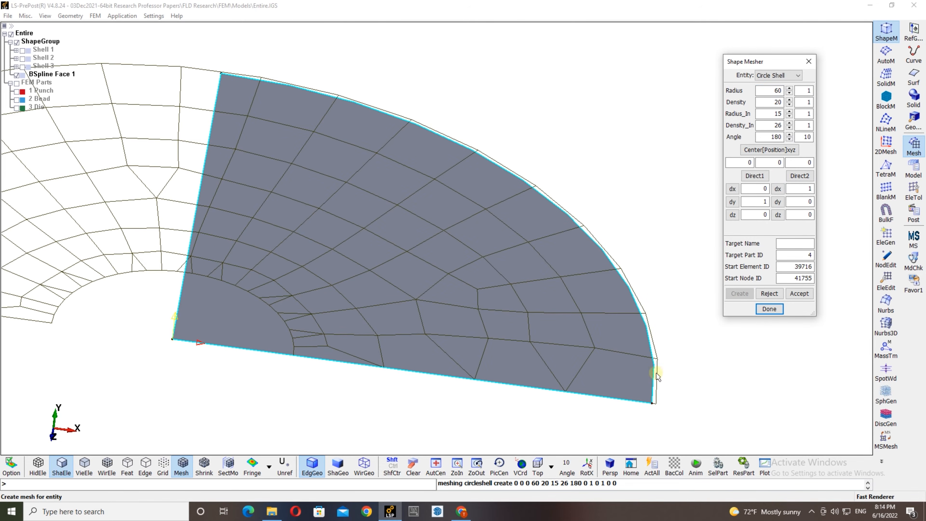
- Try circle mesh radii of 59.8 and 59.86, regenerating the mesh each time to match the sector's arc
left_click(773, 102)
double_click(778, 89)
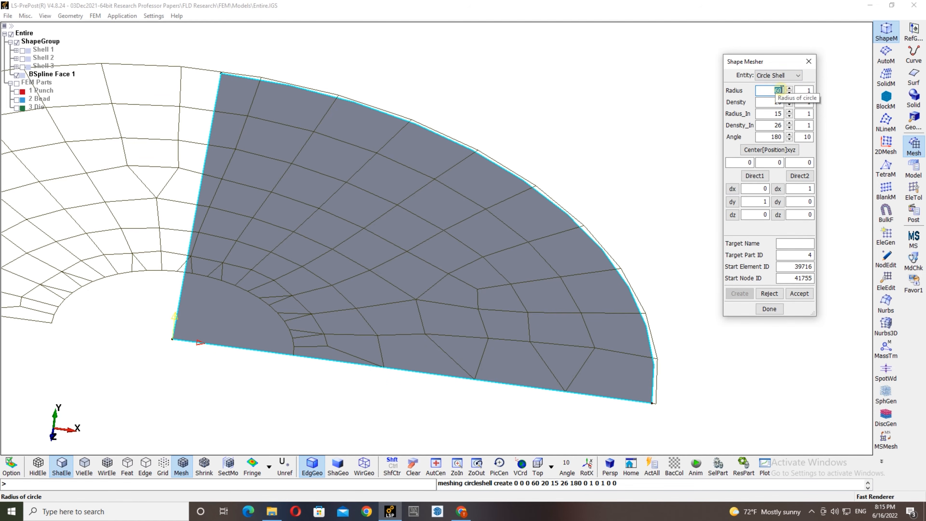
type("59.8")
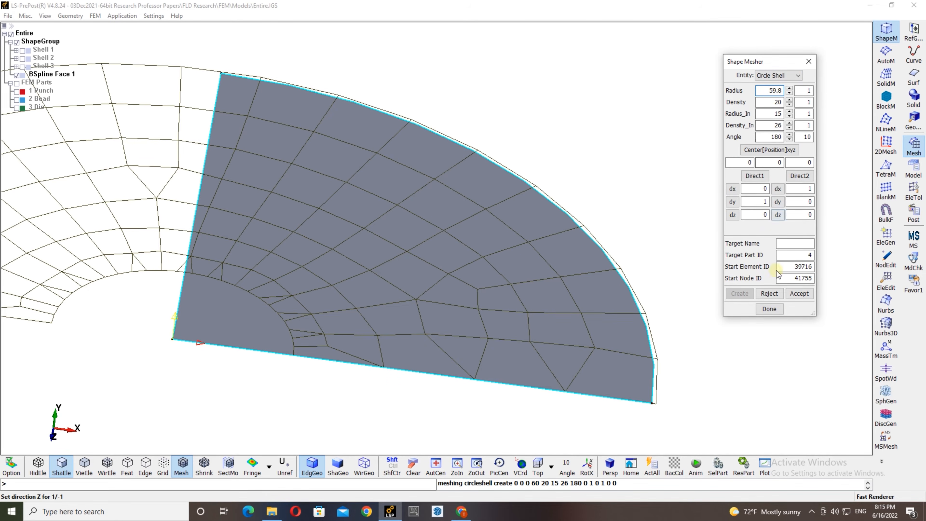
left_click(769, 293)
left_click(745, 294)
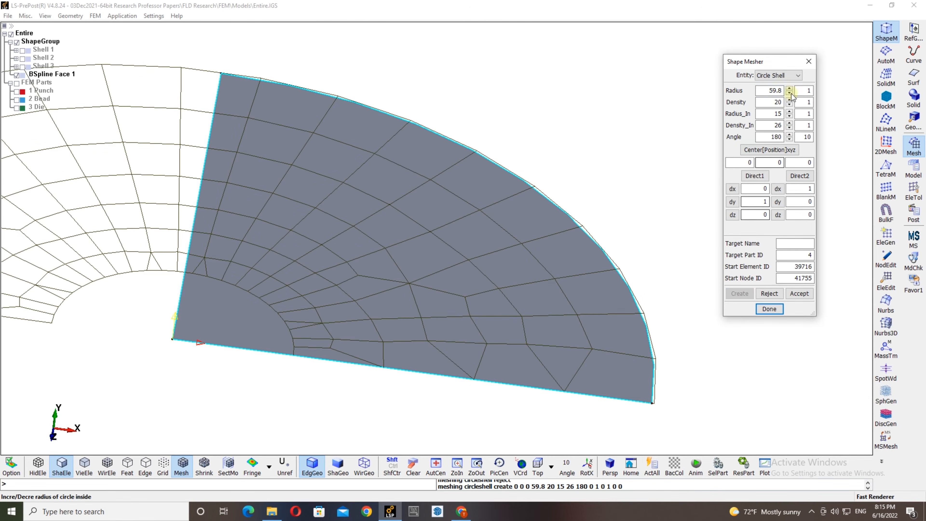
left_click(780, 90)
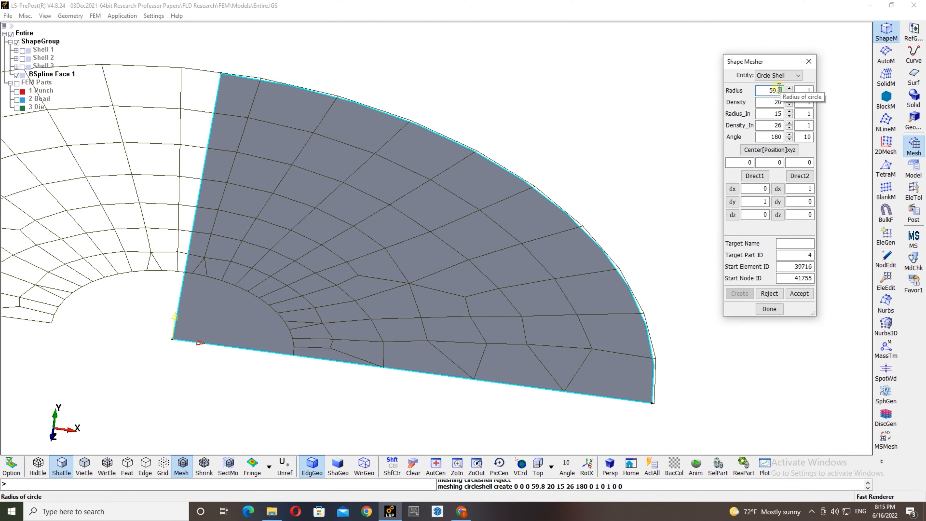
type("6")
left_click(770, 293)
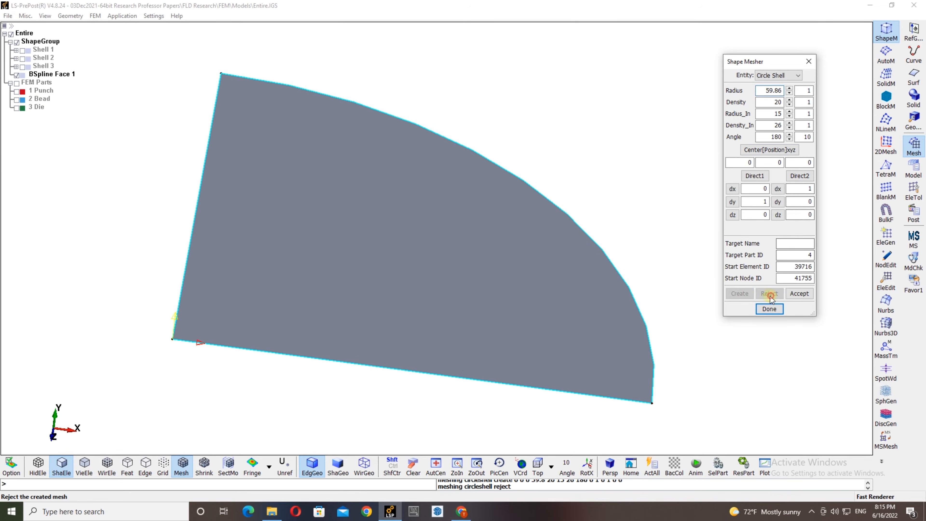
left_click(744, 294)
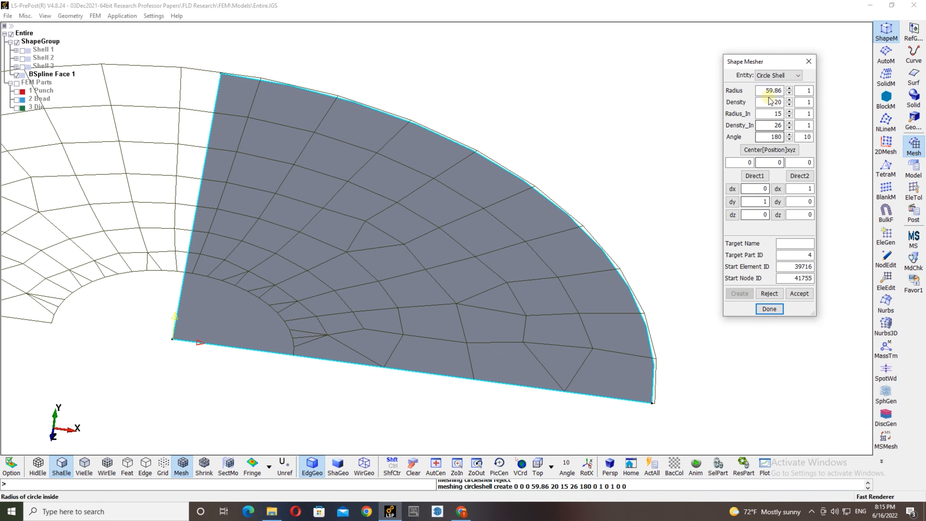
- Set the circle mesh radius to 59.6 and regenerate the mesh over the sector face
left_click(779, 91)
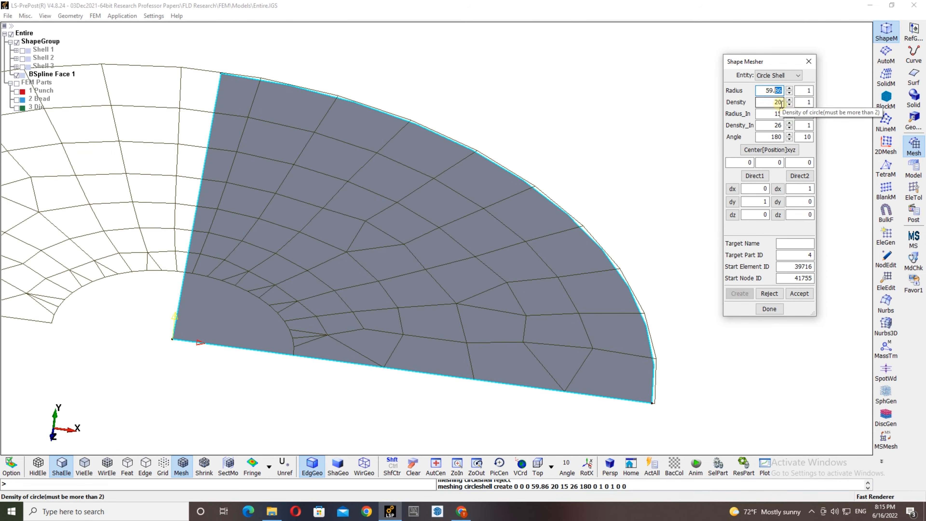
left_click(770, 294)
left_click(740, 293)
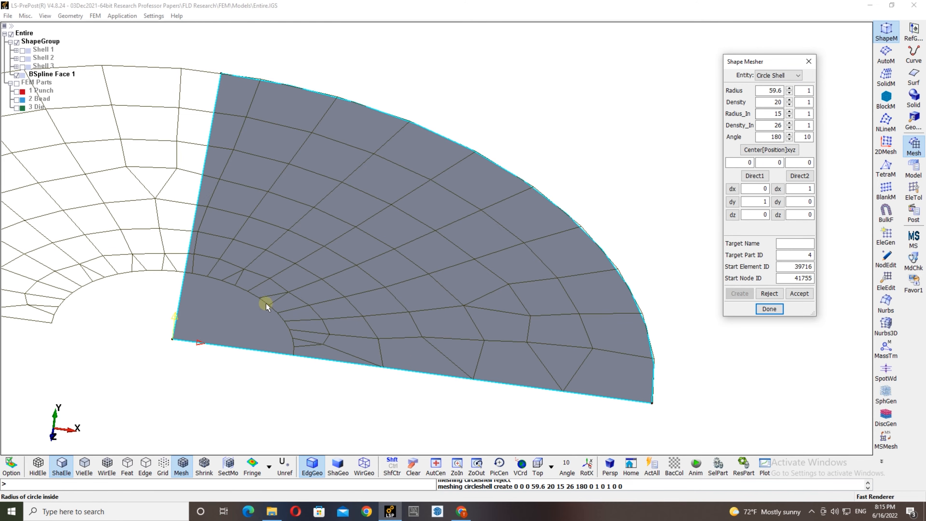
- Set the circle mesh's inner radius and inner density to 0 and regenerate it without a central hole
double_click(761, 114)
type("0")
left_click(765, 296)
double_click(769, 125)
type("0")
left_click(740, 293)
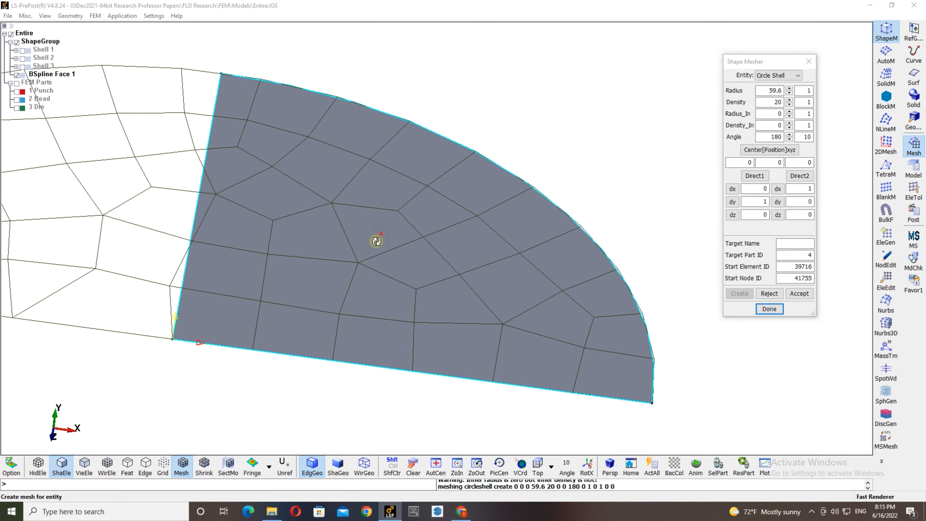
- Set the circle mesh angle to 90 degrees and regenerate it to cover only the quarter-circle face
scroll(382, 234, "down", 3)
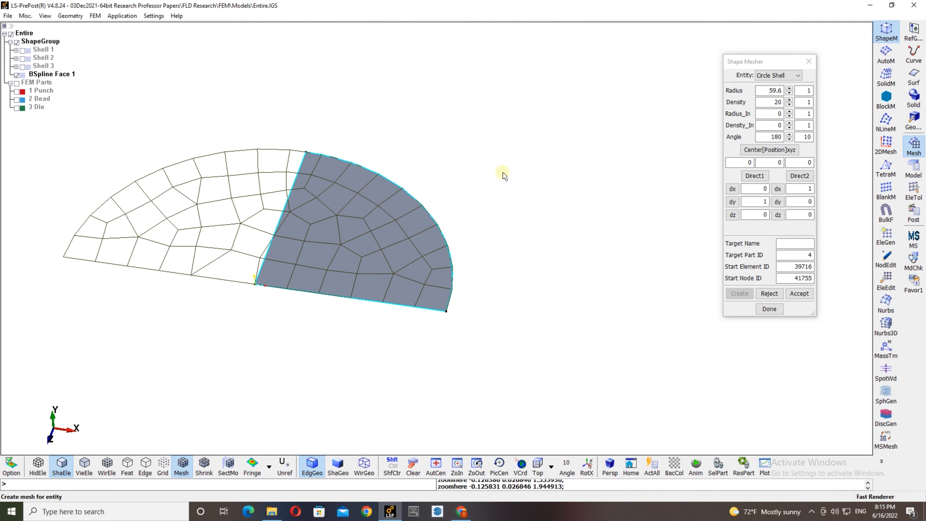
double_click(770, 136)
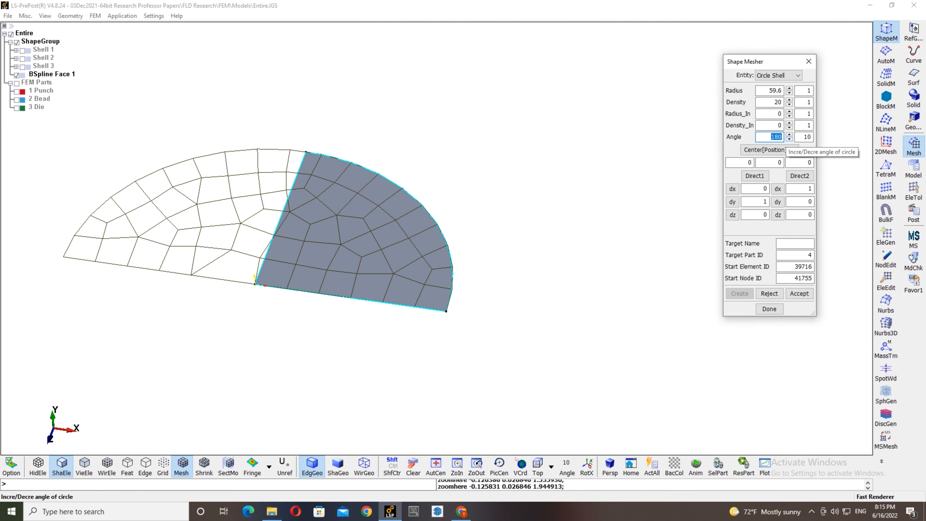
left_click(769, 293)
left_click(739, 293)
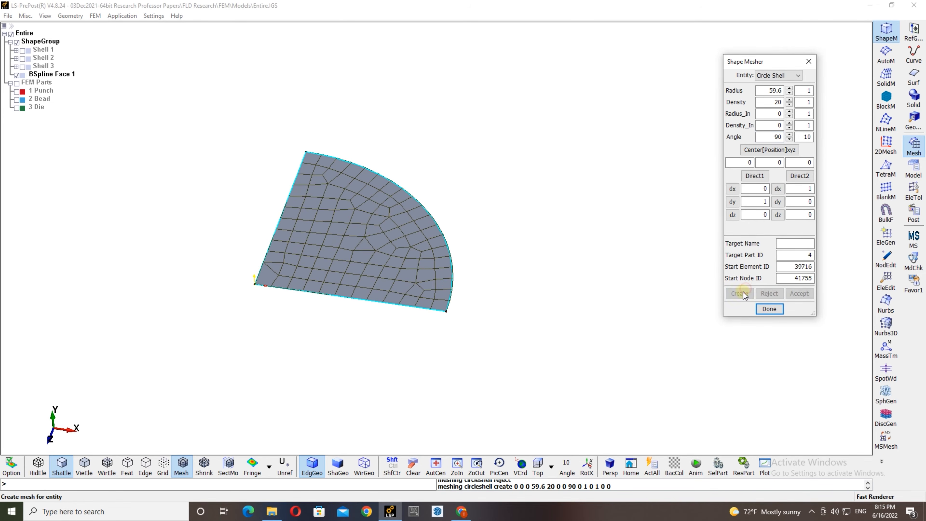
- Refine the quarter-circle shell mesh by increasing its density to 35
left_click_drag(367, 251, 391, 279, "shift")
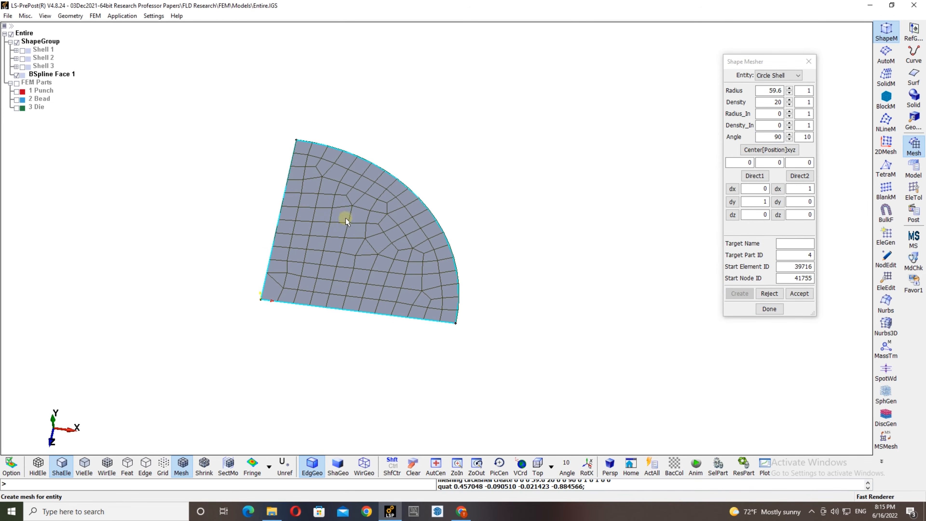
scroll(335, 198, "up", 2)
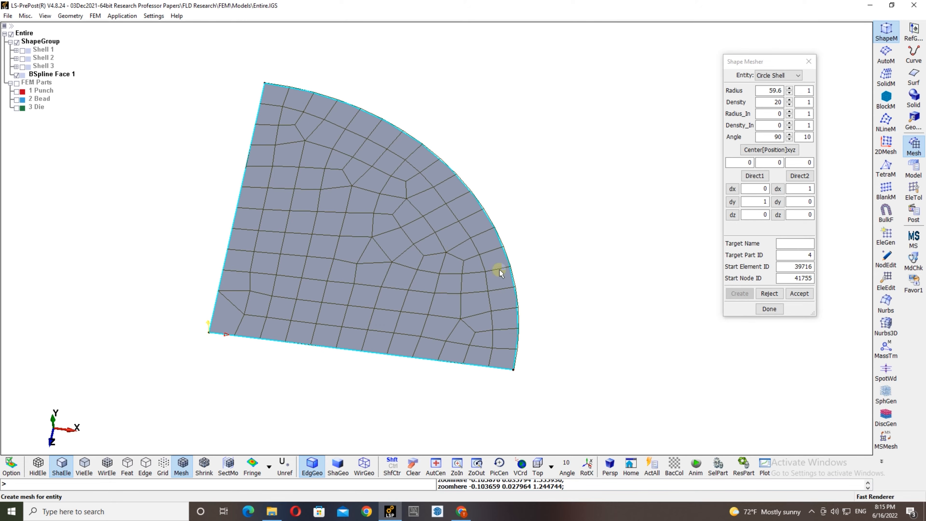
left_click(789, 101)
left_click(790, 101)
left_click(790, 101)
left_click(789, 100)
left_click(789, 101)
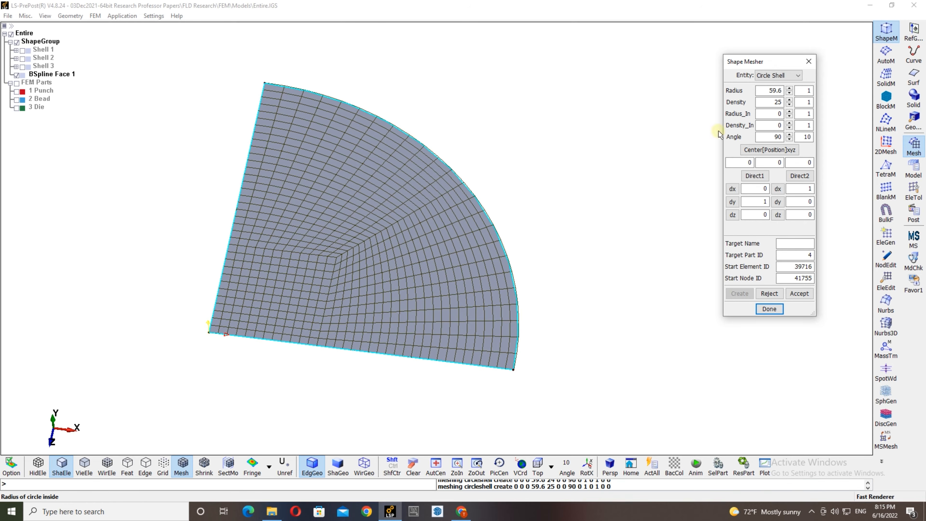
left_click(789, 101)
left_click(790, 101)
left_click(790, 101)
left_click(790, 101)
left_click(790, 101)
left_click(790, 101)
left_click(790, 102)
left_click(790, 101)
left_click(789, 101)
left_click(789, 101)
left_click_drag(395, 247, 285, 301, "shift")
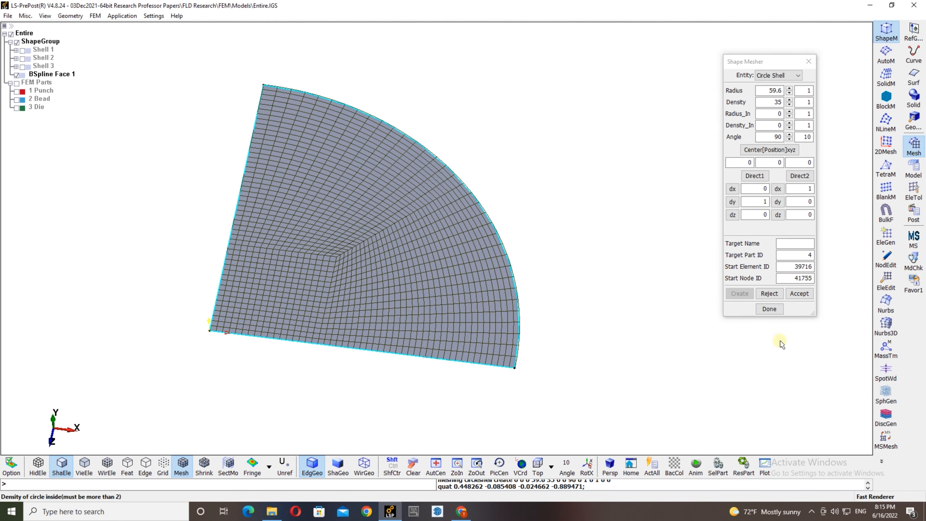
- Accept the quarter-circle mesh as a new shell part and hide the BSpline face beneath it
left_click(799, 293)
left_click(768, 309)
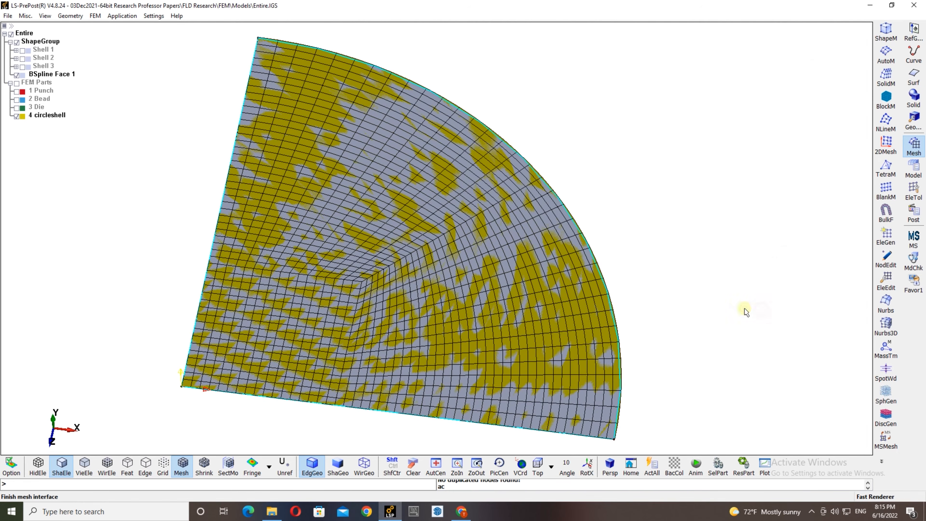
left_click(17, 75)
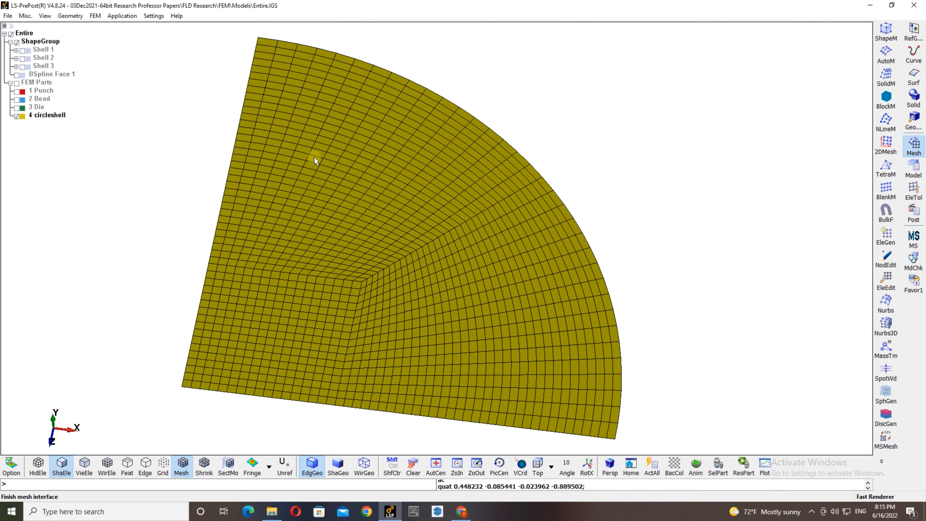
- Change the title of part 4, circleshell, to Blank in its PART keyword data
left_click(913, 169)
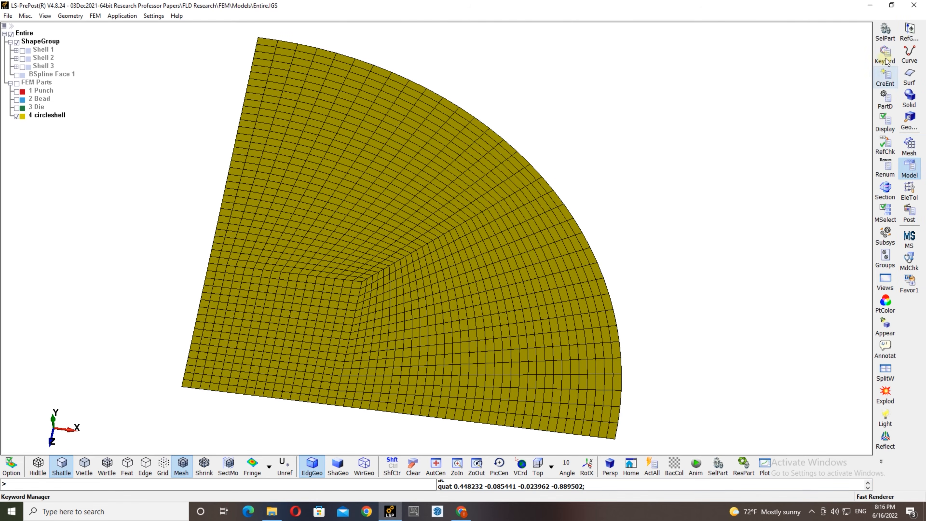
left_click(886, 50)
double_click(752, 157)
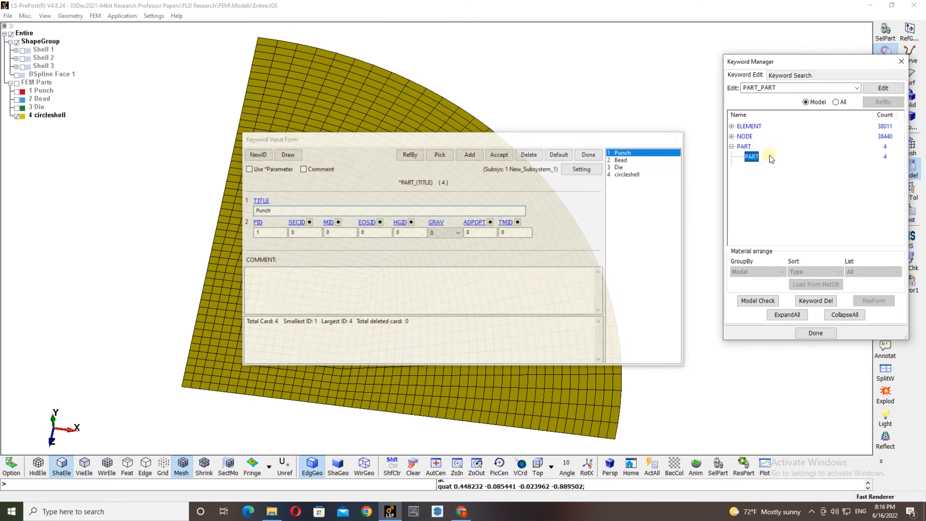
left_click(627, 176)
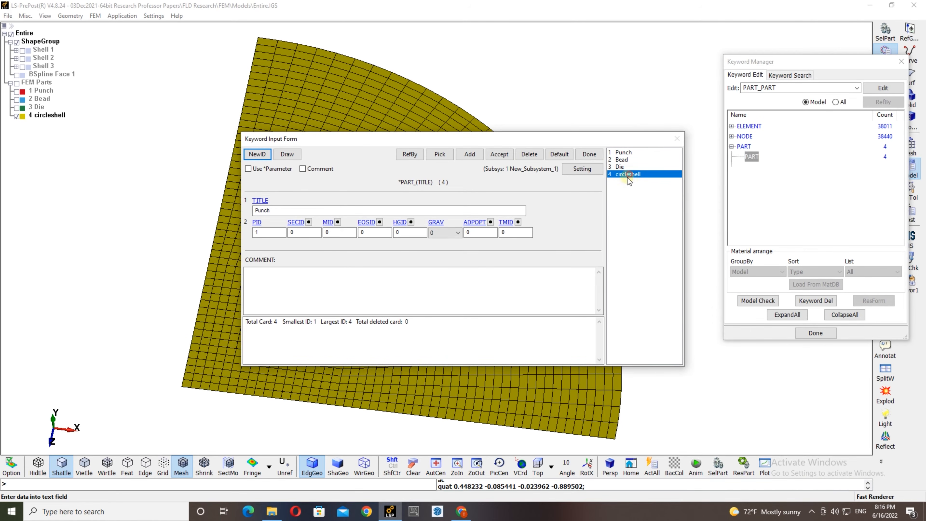
left_click_drag(288, 210, 242, 214)
type("Blank")
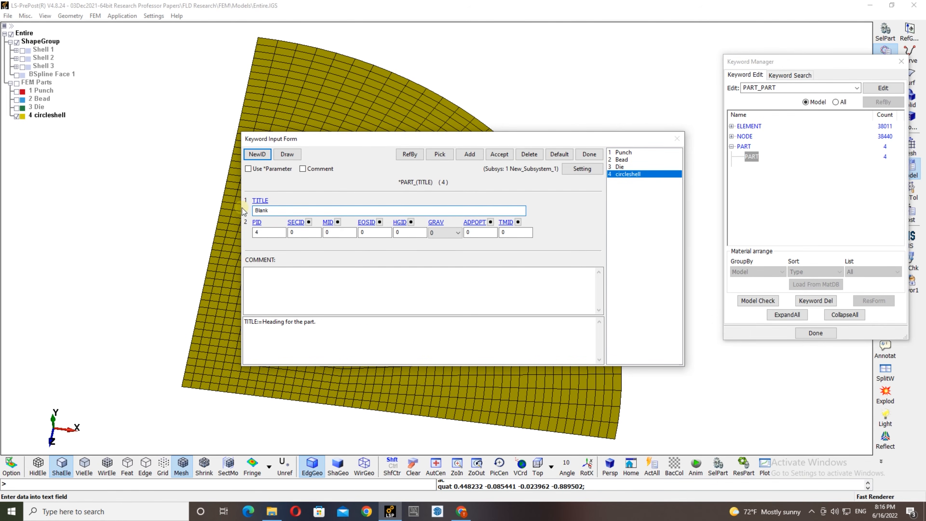
left_click(499, 154)
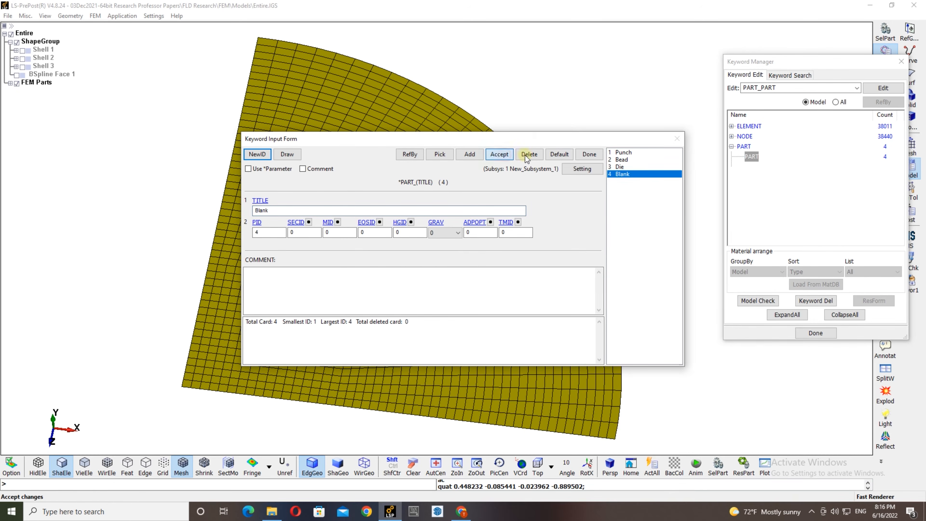
left_click(589, 154)
left_click(810, 334)
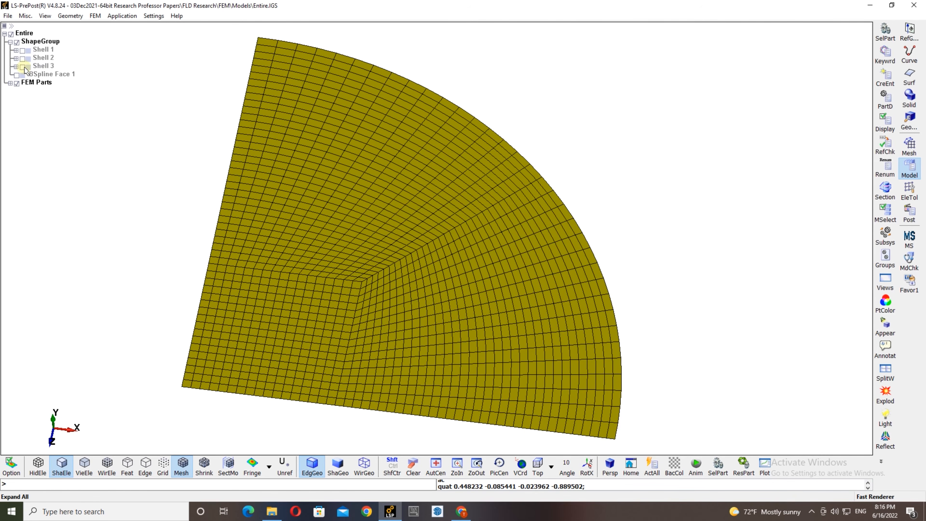
- Expand the FEM parts in the model tree and display the Punch, Bead, Die and Blank meshes together
left_click(11, 83)
double_click(15, 85)
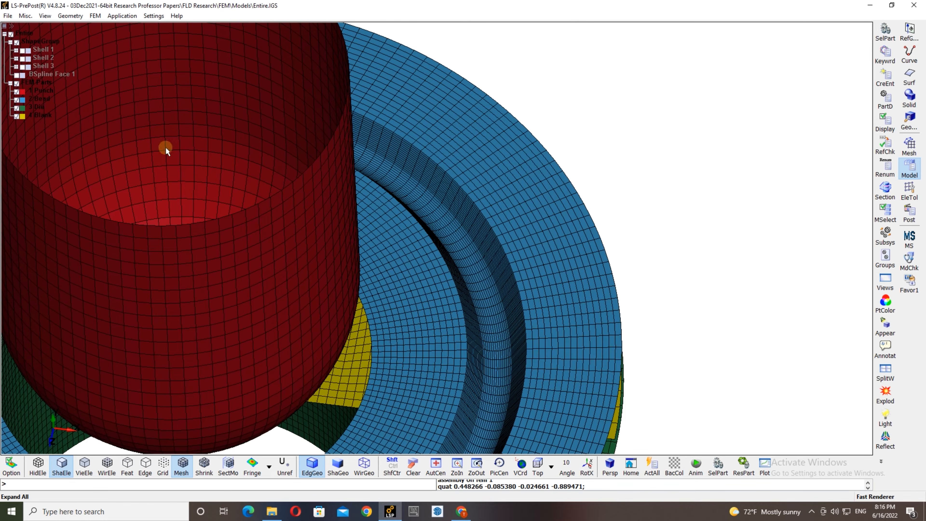
scroll(585, 310, "down", 10)
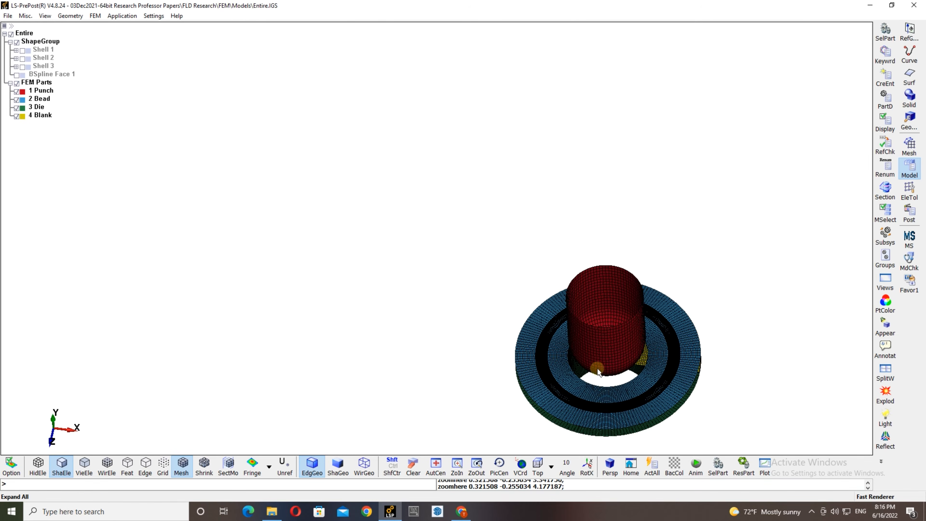
left_click(438, 461)
left_click_drag(412, 432, 354, 367, "shift")
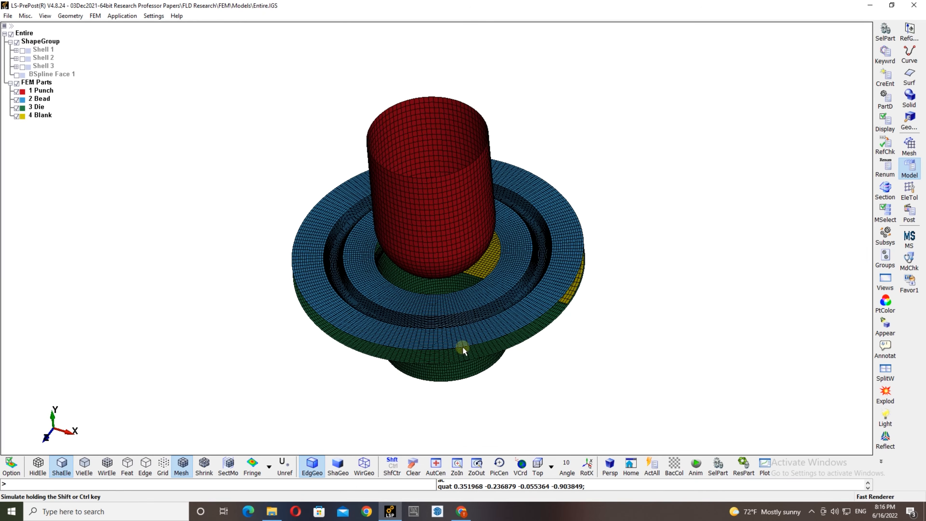
left_click(909, 190)
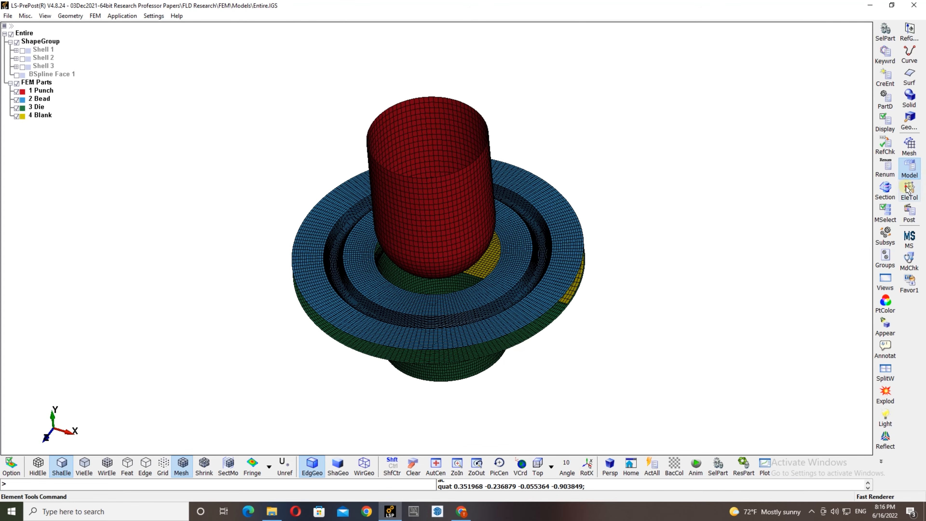
left_click(885, 213)
left_click(766, 123)
left_click_drag(441, 441, 853, 297, "shift")
left_click(798, 250)
left_click_drag(507, 321, 506, 237, "shift")
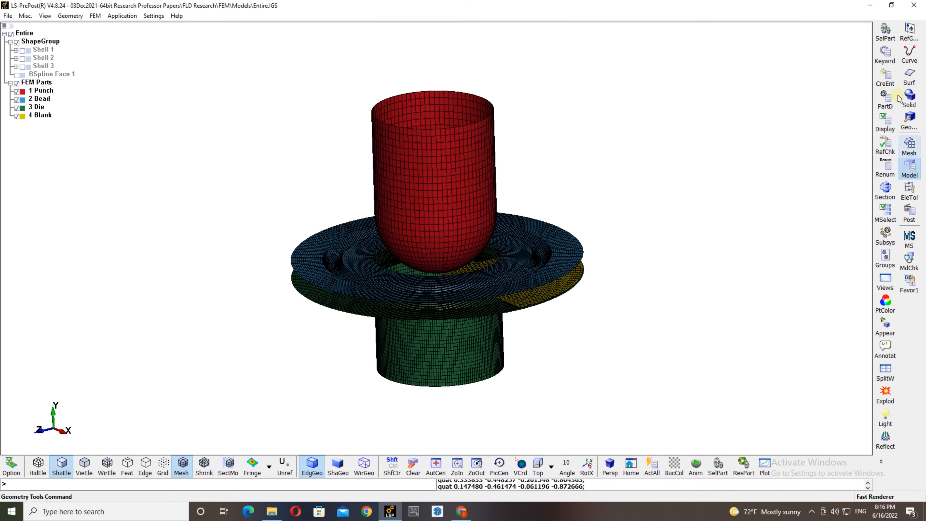
- Review the part list and examine the fit of the Punch, Bead, Die and Blank meshes from several angles
left_click(887, 55)
left_click(885, 31)
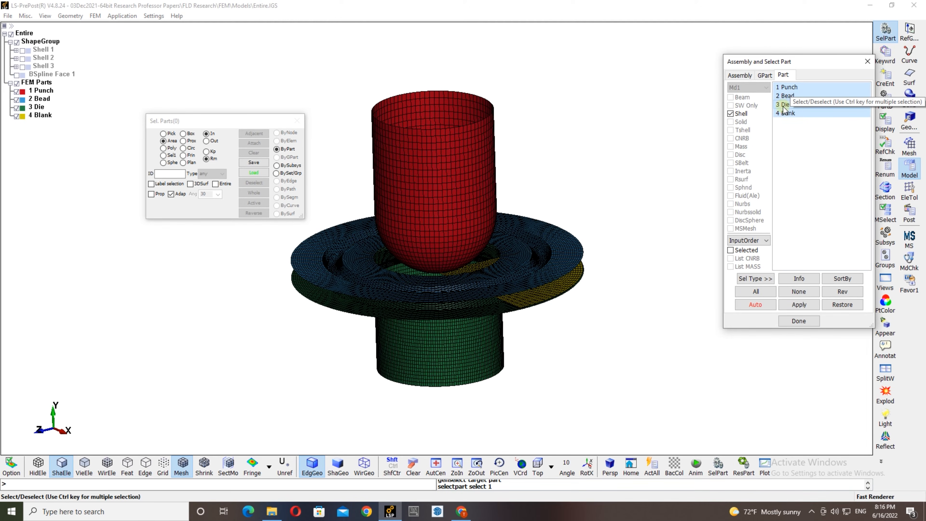
left_click_drag(421, 436, 396, 425, "shift")
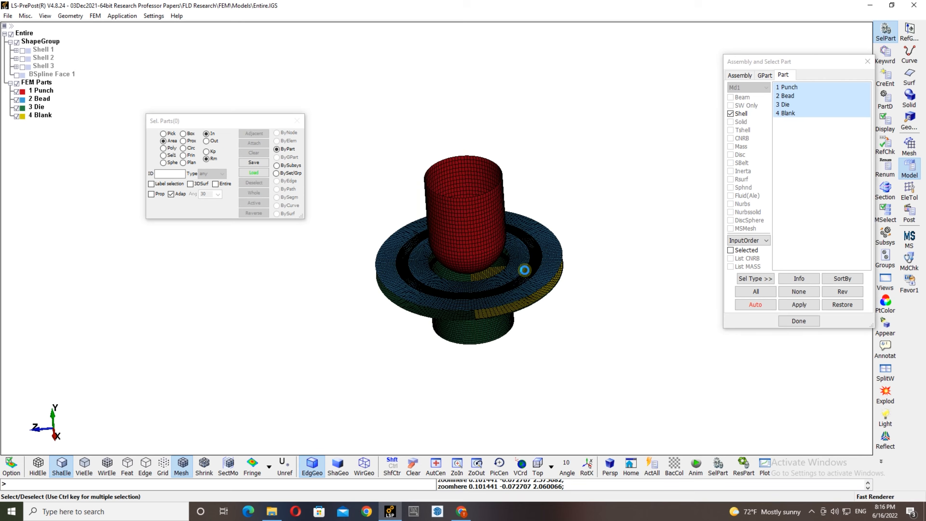
scroll(526, 274, "up", 2)
left_click_drag(473, 296, 718, 307, "shift")
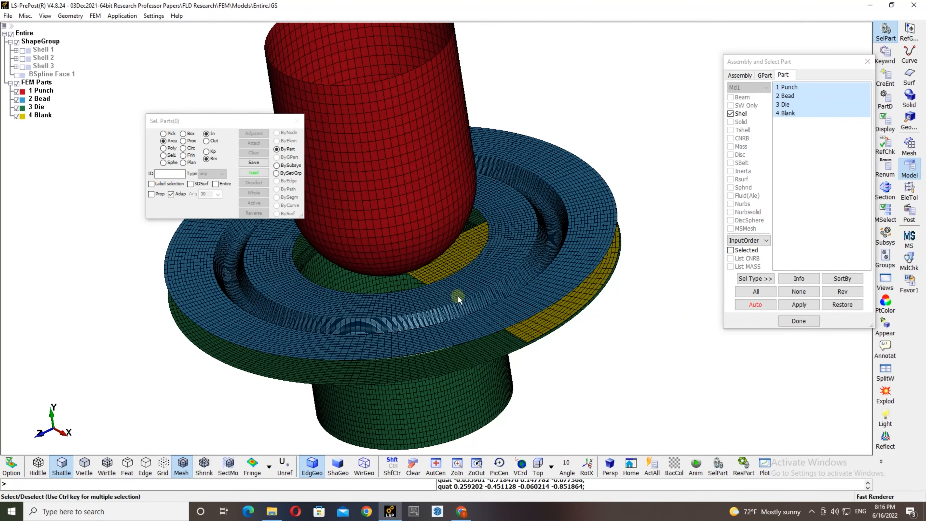
left_click_drag(459, 299, 508, 314, "shift")
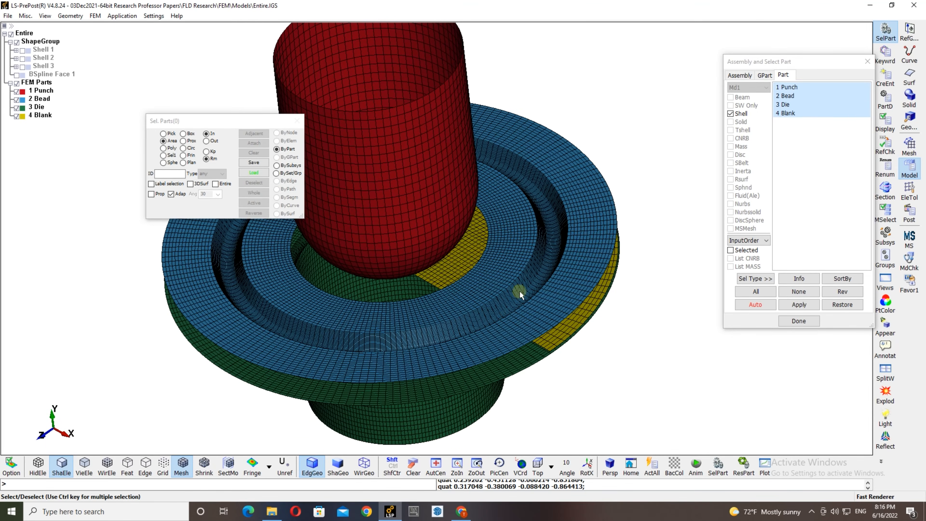
scroll(520, 291, "up", 1)
scroll(519, 292, "down", 2)
left_click_drag(262, 300, 368, 306, "shift")
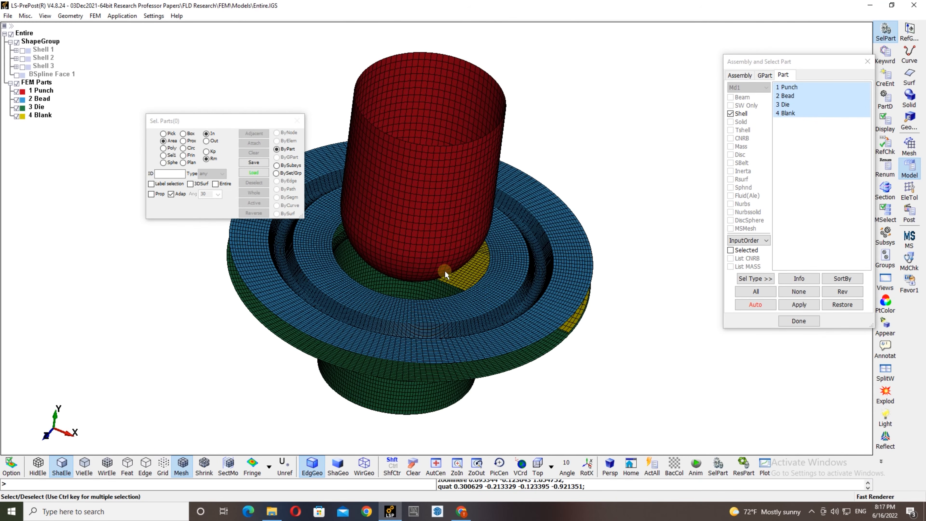
left_click_drag(510, 288, 536, 218, "shift")
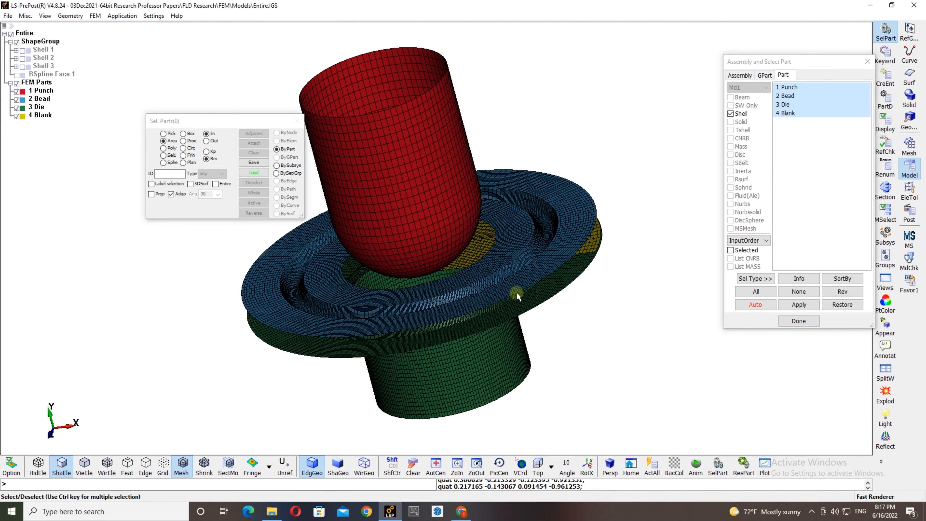
left_click_drag(518, 295, 581, 168, "shift")
left_click_drag(519, 269, 678, 286, "shift")
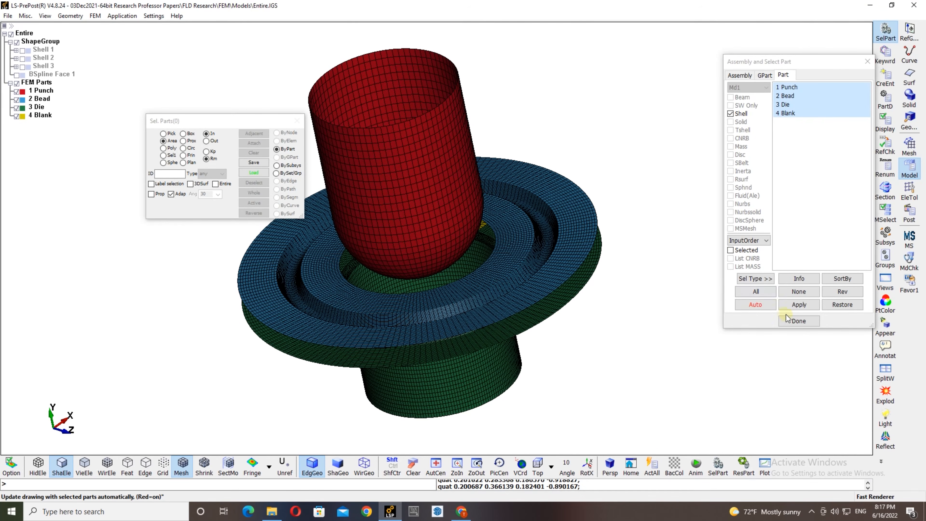
left_click(798, 321)
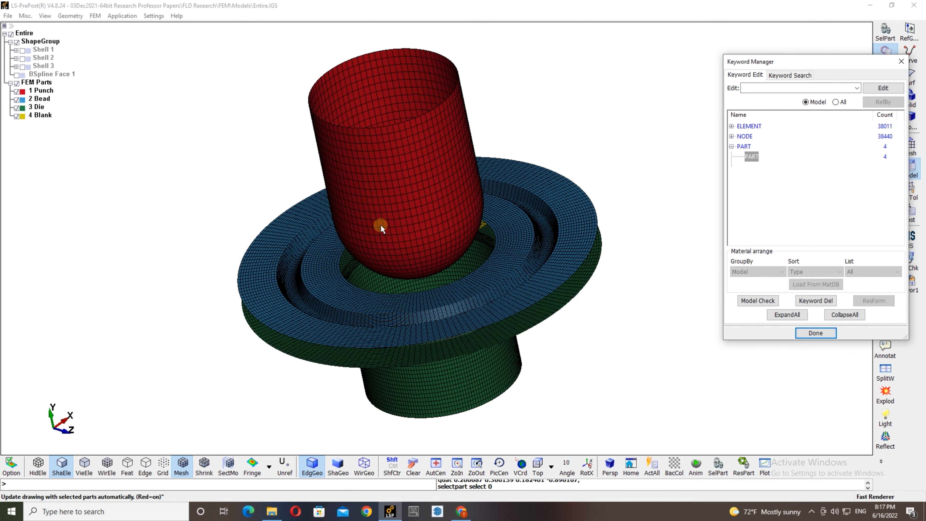
left_click_drag(399, 221, 564, 134, "shift")
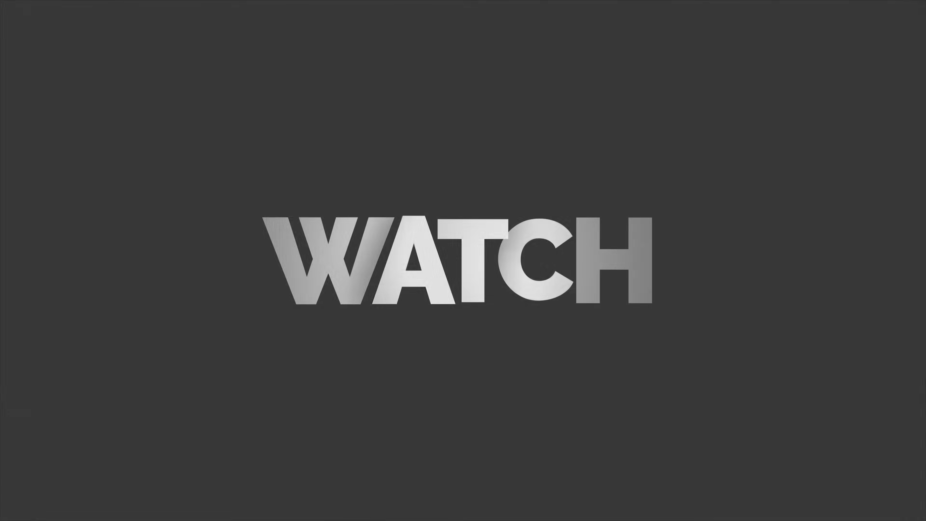